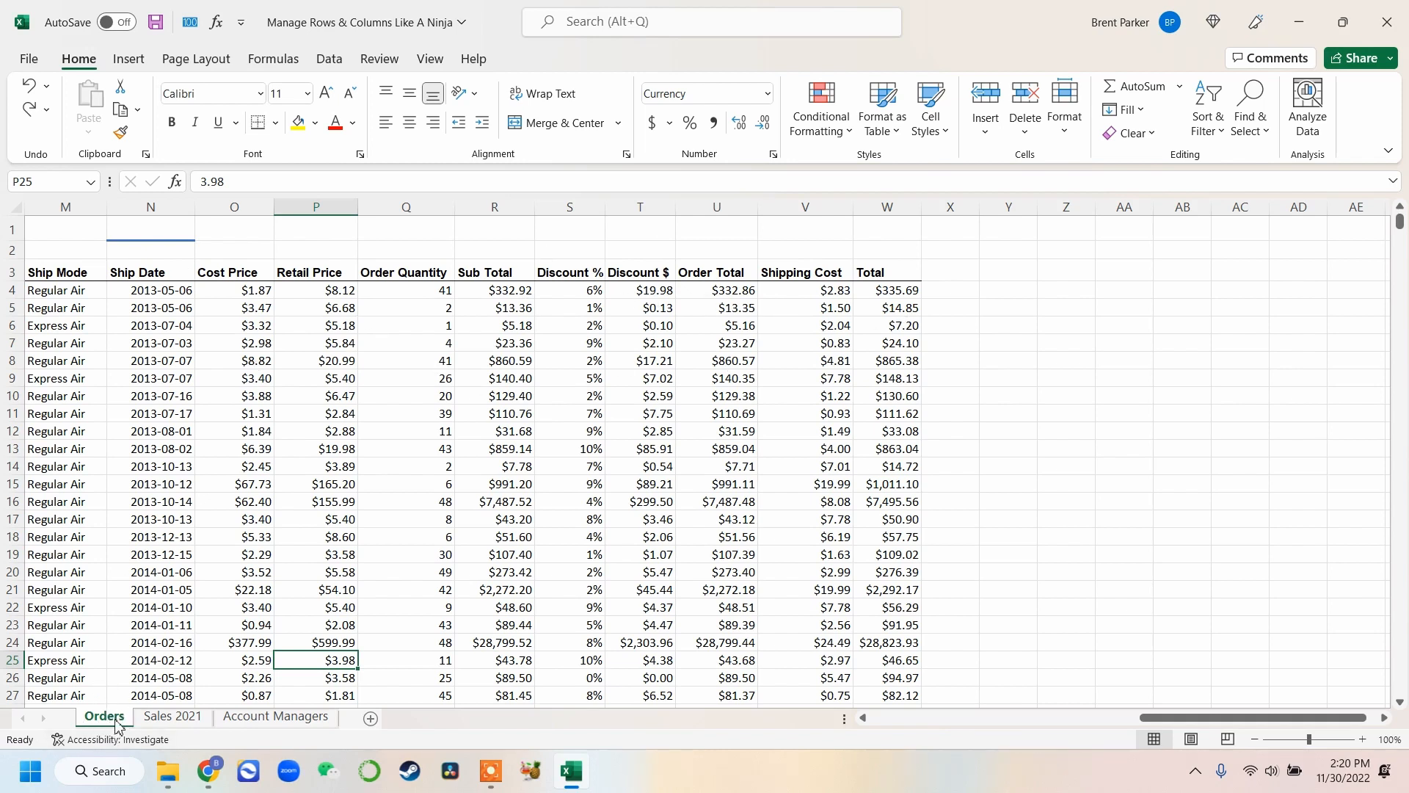
- Clear the contents of cells M4:W5 on the Orders sheet and undo the clearing
{"action": "left_click", "coordinate": [67, 288]}
{"action": "left_click_drag", "start_coordinate": [67, 287], "coordinate": [853, 320]}
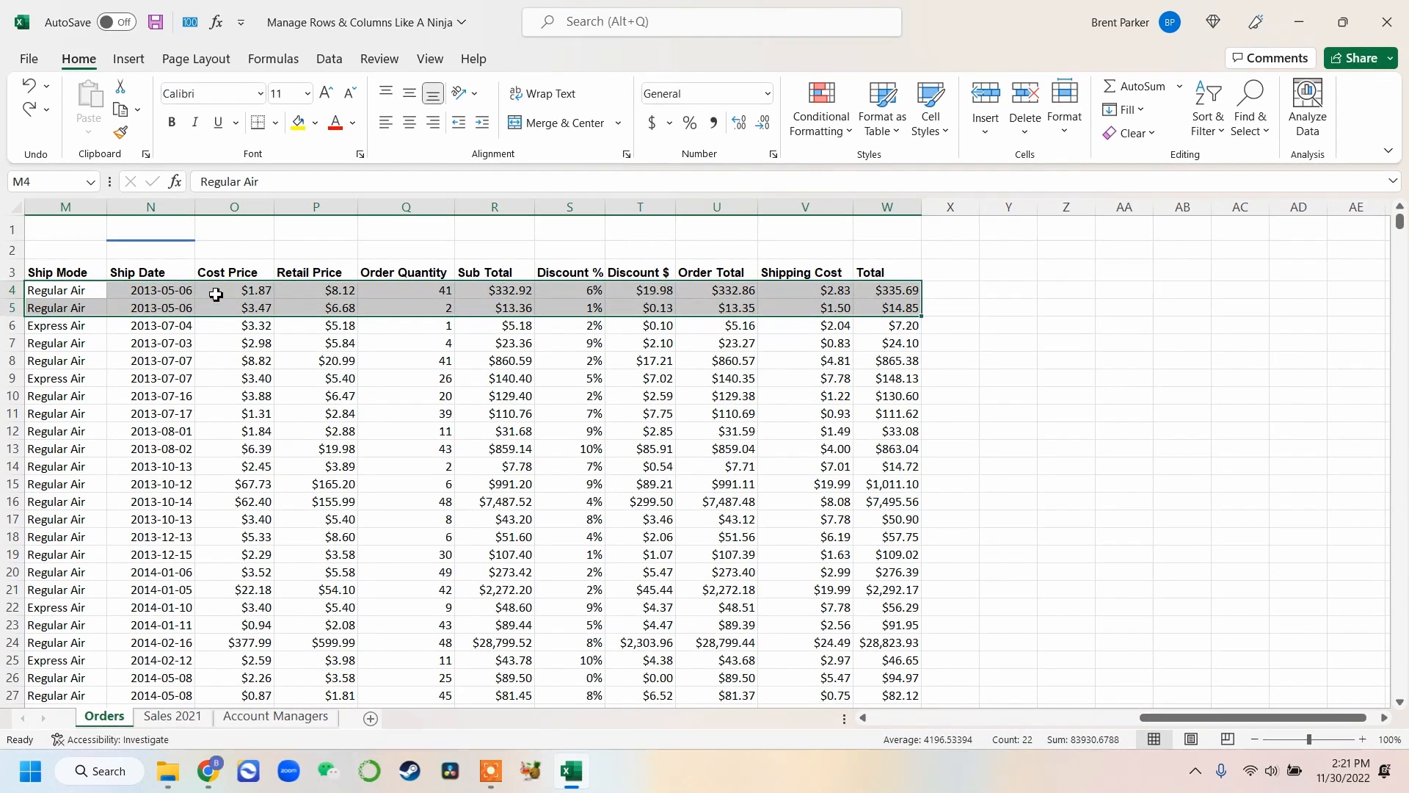
{"action": "key", "text": "Delete"}
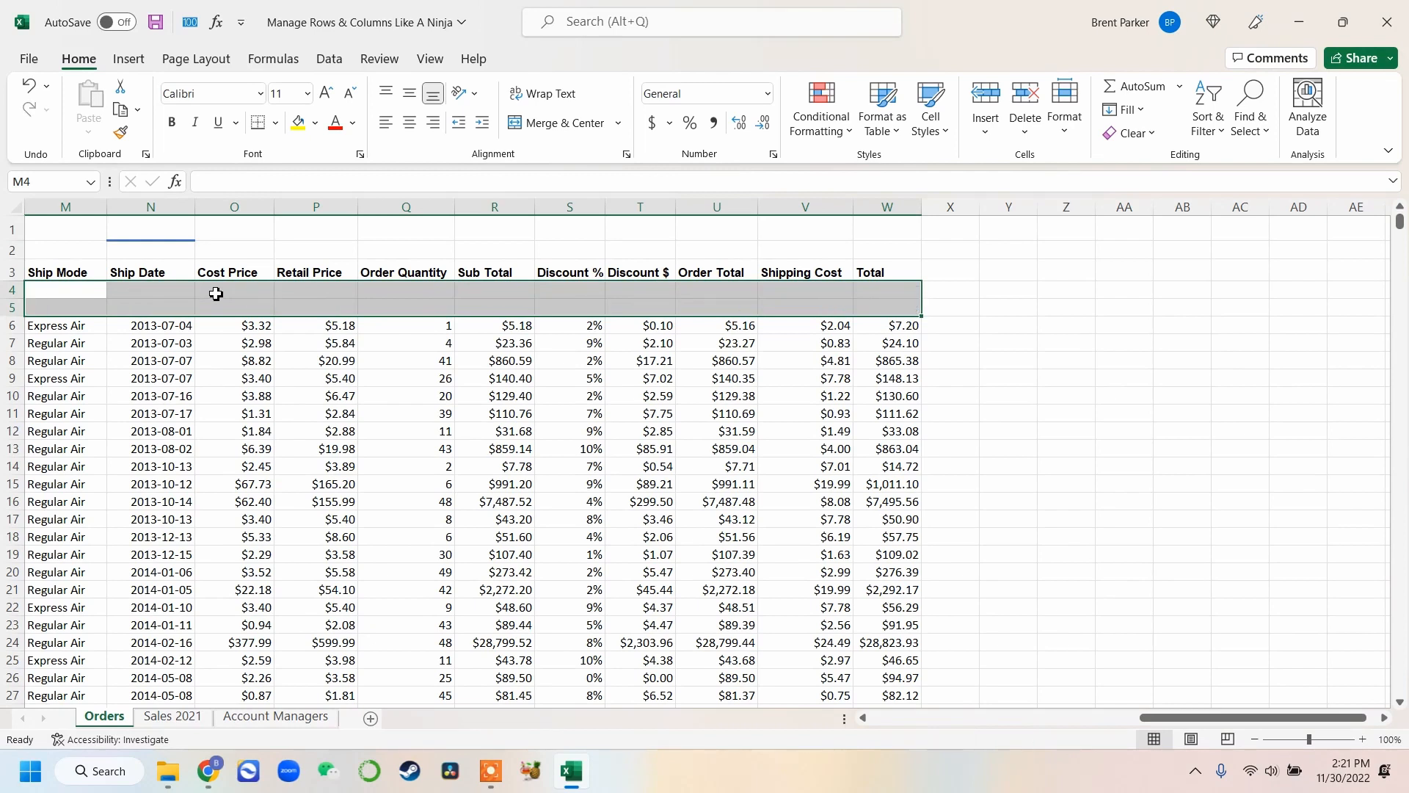
{"action": "left_click", "coordinate": [250, 234]}
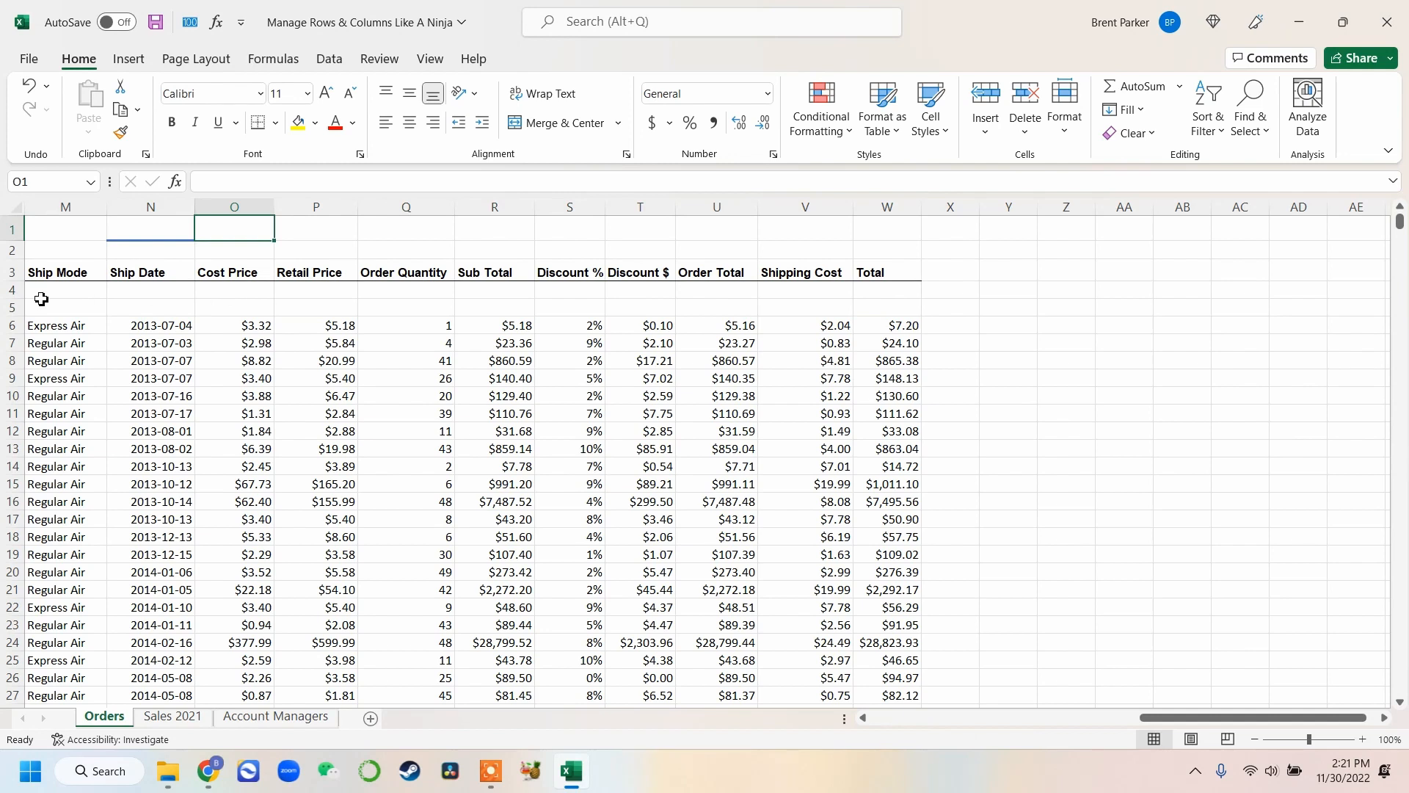
{"action": "key", "text": "ctrl+z"}
- Delete cells M4:W5 with the Shift cells up option and undo the deletion
{"action": "left_click_drag", "start_coordinate": [42, 299], "coordinate": [896, 317]}
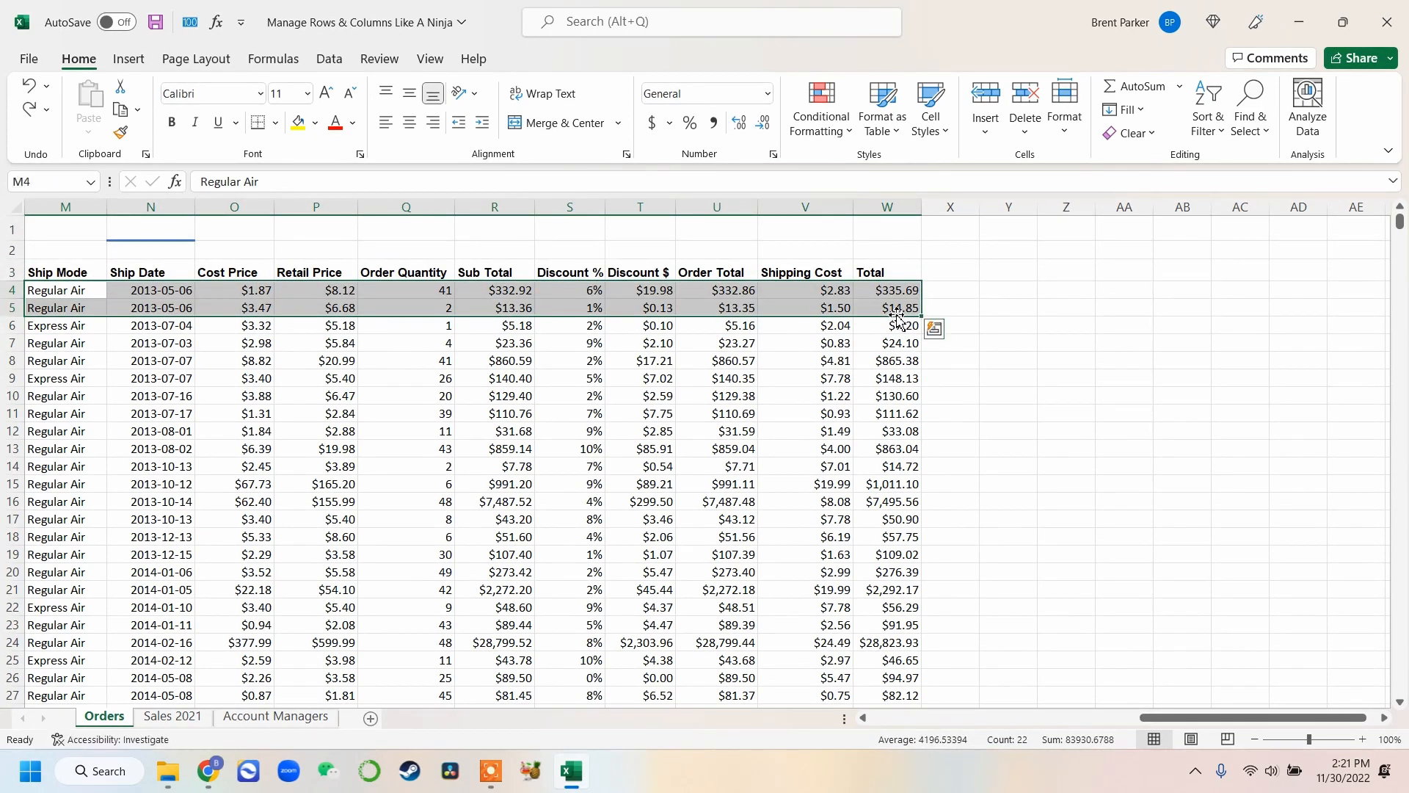
{"action": "right_click", "coordinate": [896, 317]}
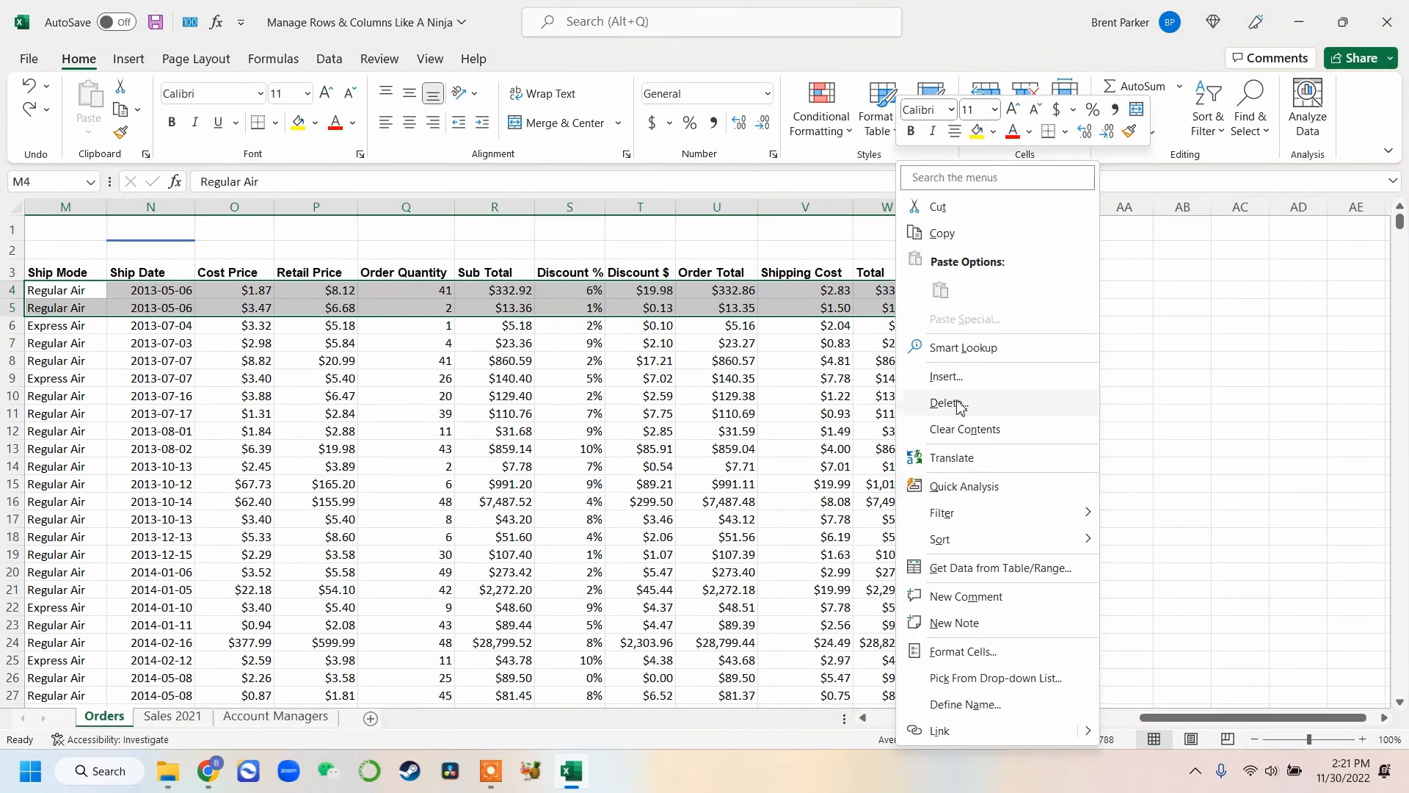
{"action": "left_click", "coordinate": [946, 403]}
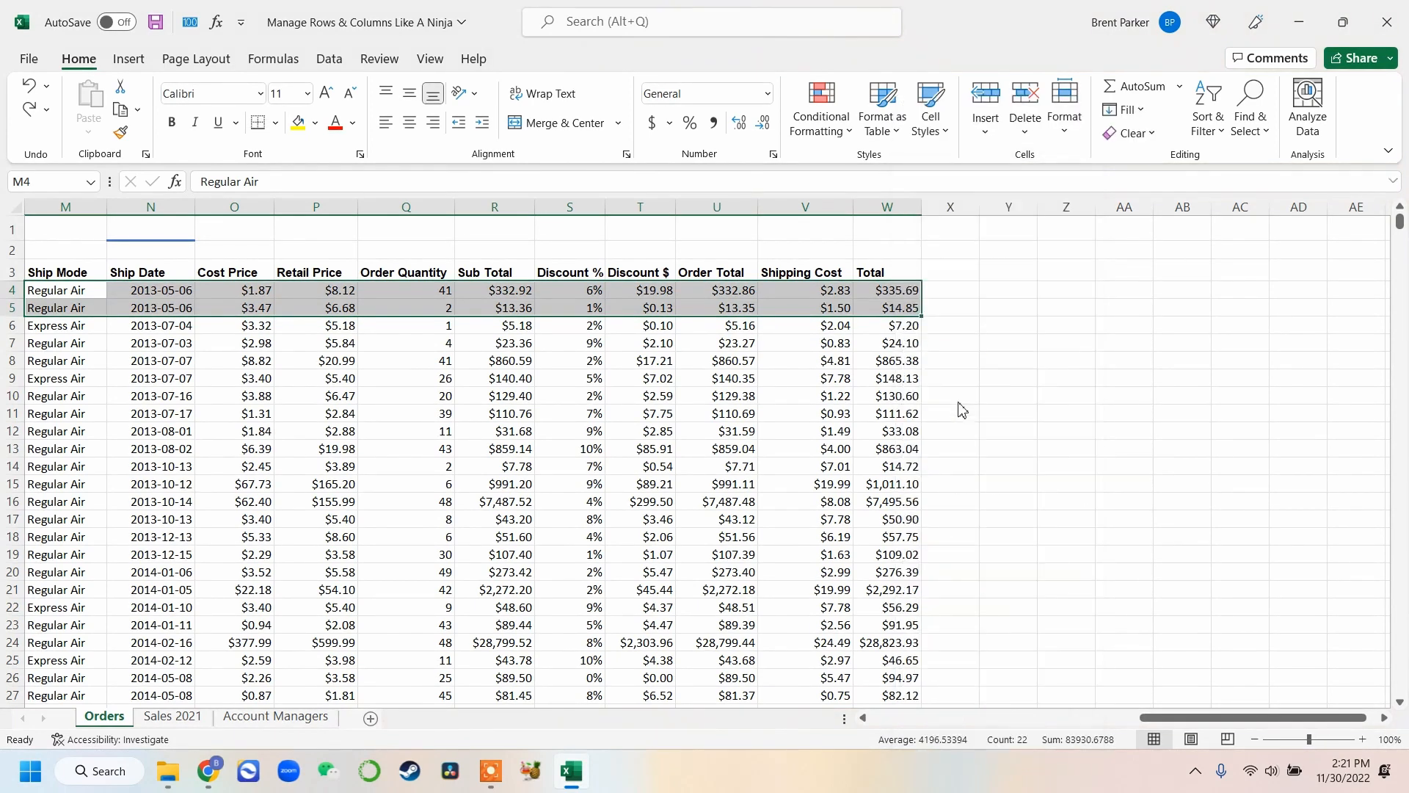
{"action": "left_click", "coordinate": [900, 421]}
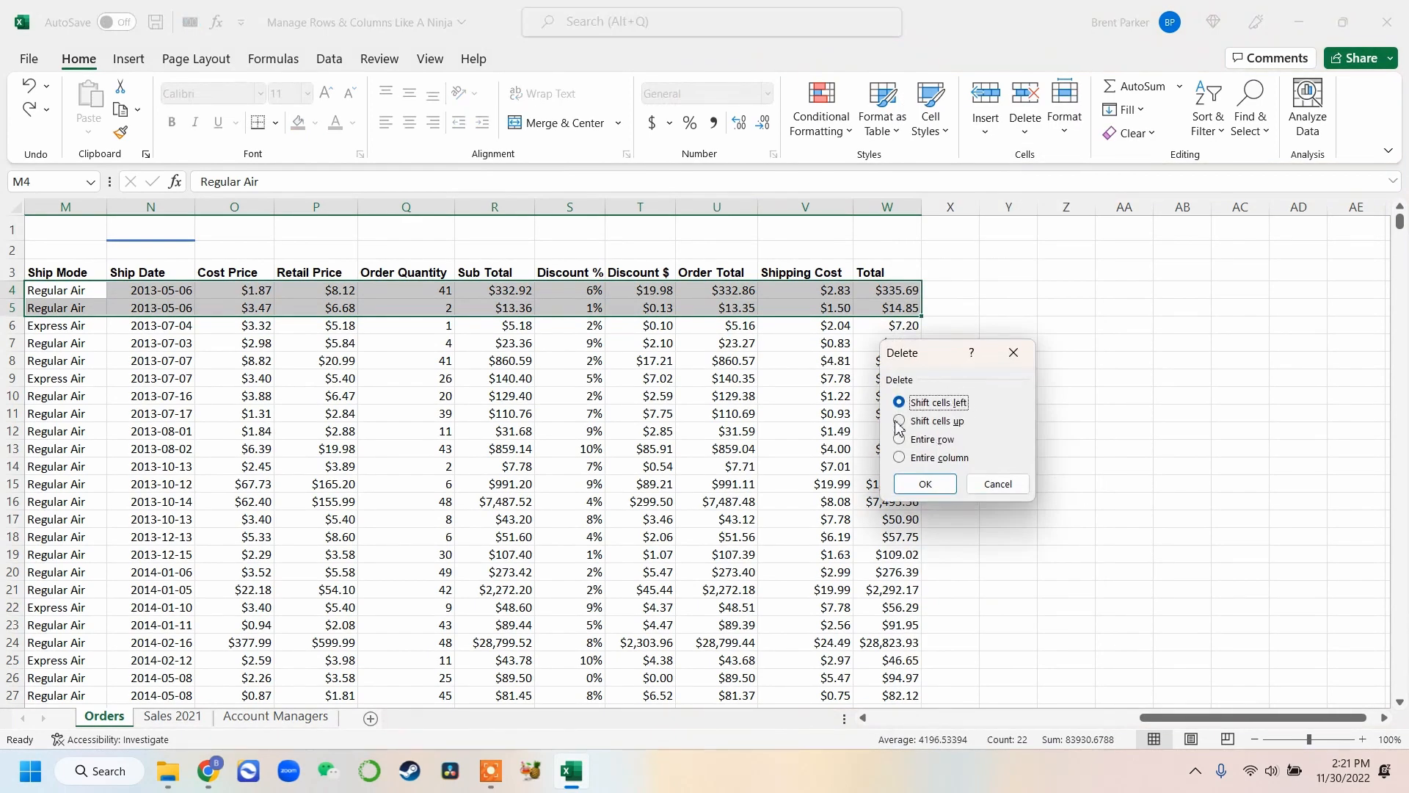
{"action": "left_click", "coordinate": [925, 484]}
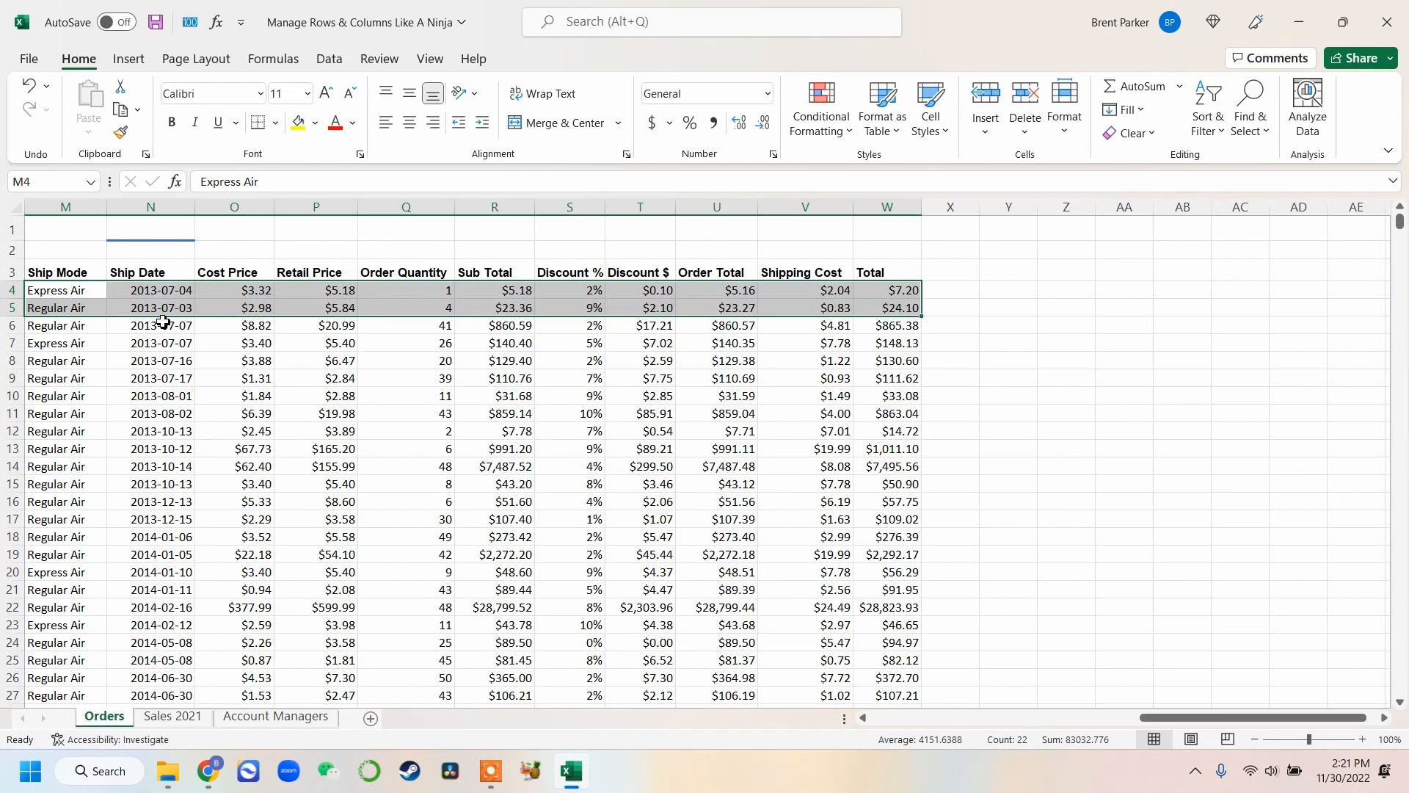
{"action": "left_click", "coordinate": [163, 323]}
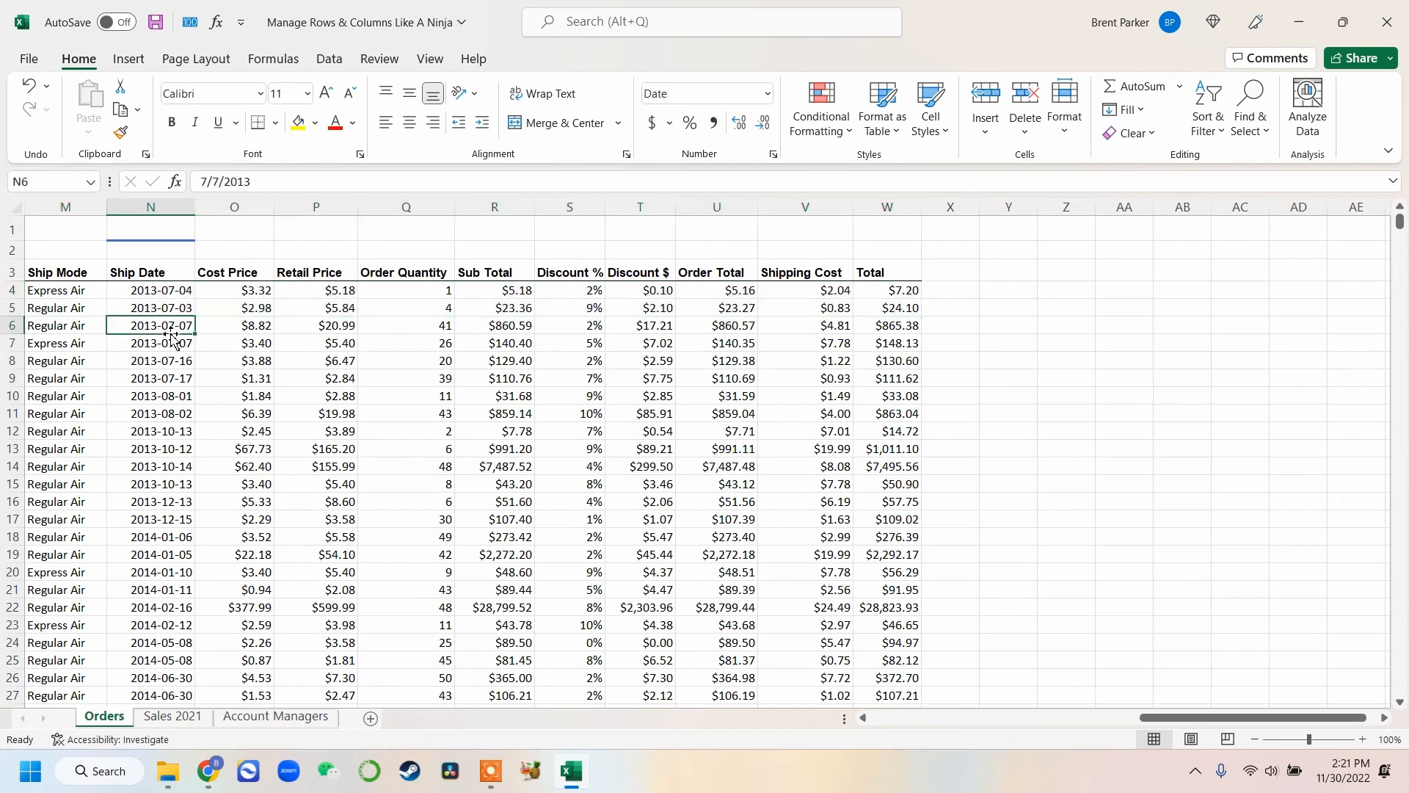
{"action": "key", "text": "ctrl+z"}
{"action": "left_click", "coordinate": [168, 329]}
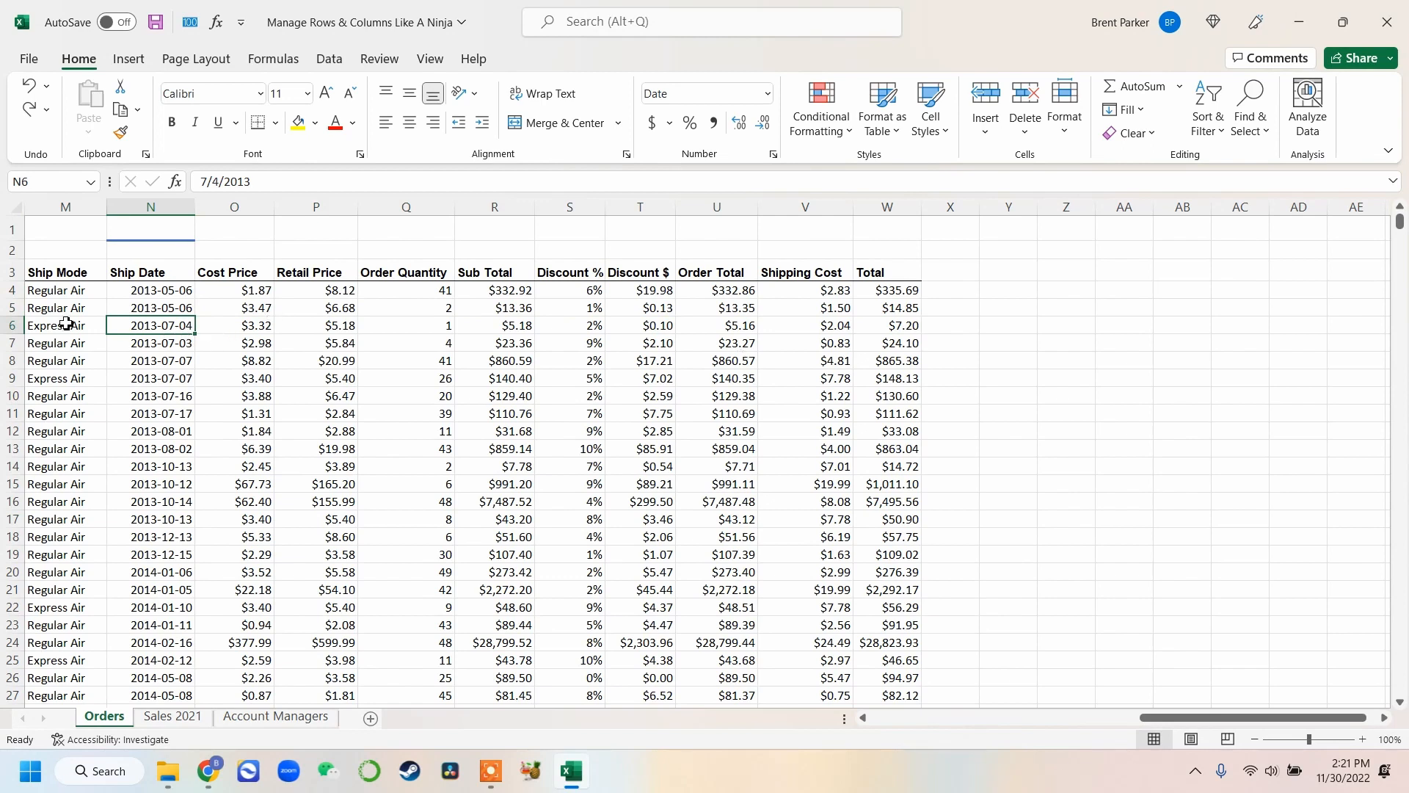
- Delete the nonadjacent cells M5, M9 and M15 with the Shift cells up option and undo the deletion
{"action": "left_click_drag", "start_coordinate": [64, 313], "coordinate": [58, 378]}
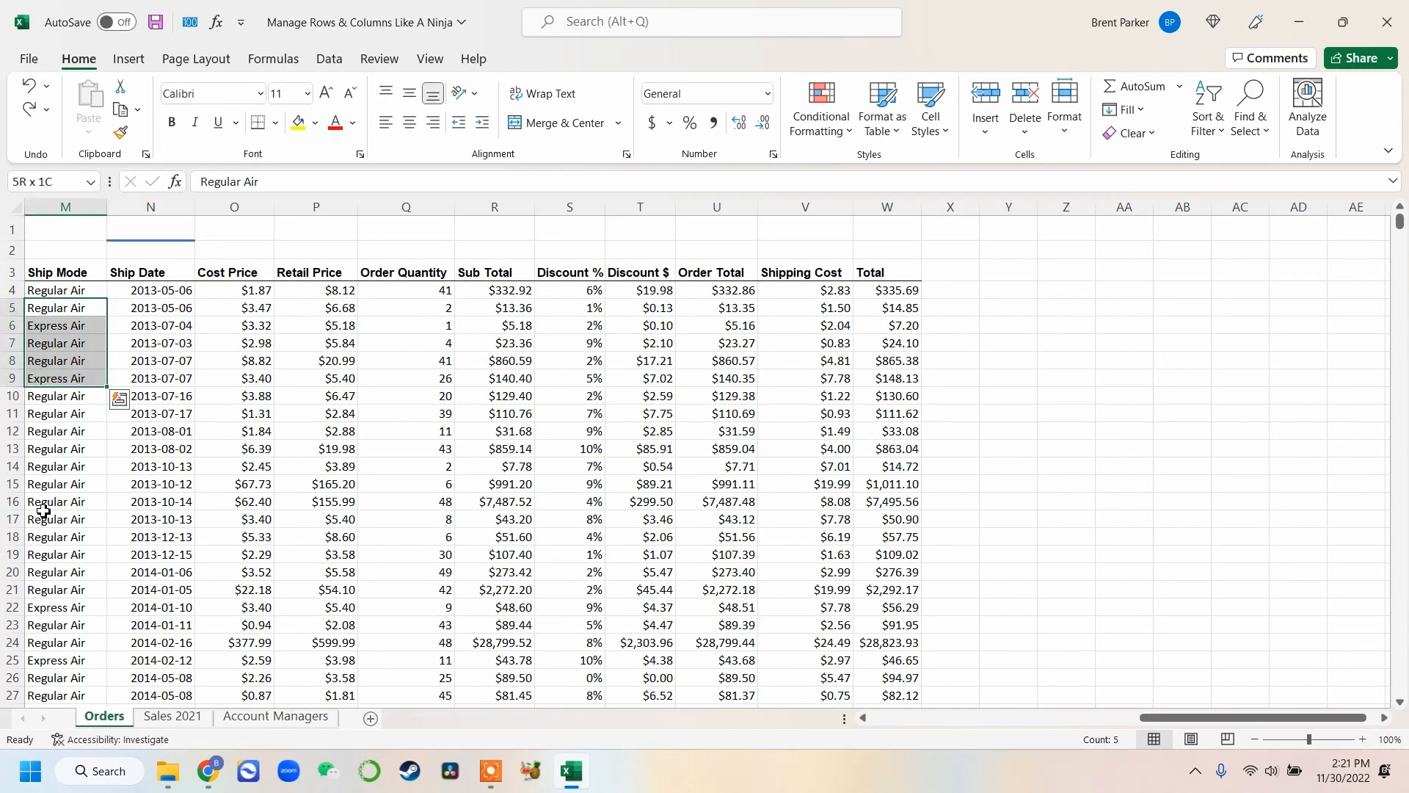
{"action": "left_click", "coordinate": [69, 305]}
{"action": "left_click", "coordinate": [56, 328]}
{"action": "left_click", "coordinate": [55, 309]}
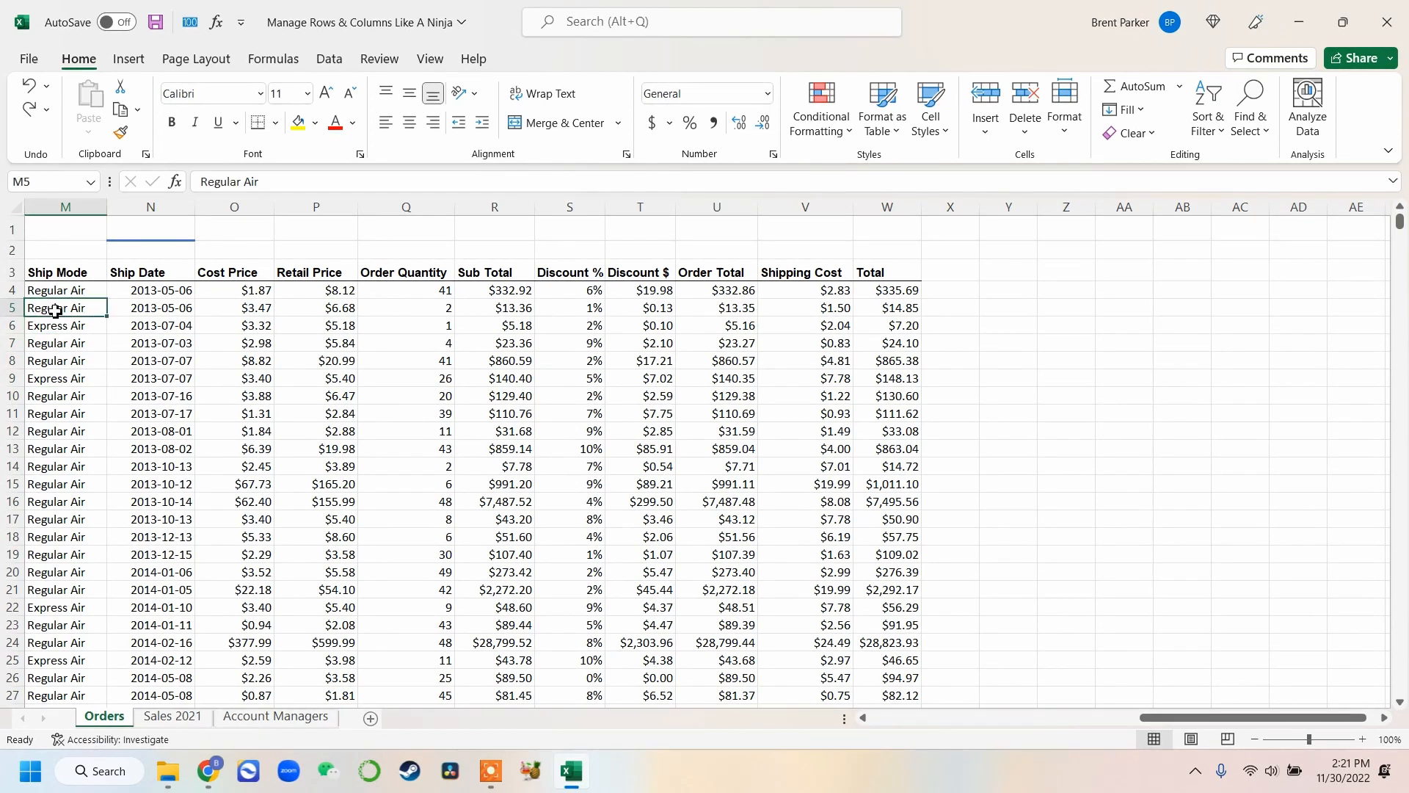
{"action": "left_click", "coordinate": [60, 380], "text": "ctrl"}
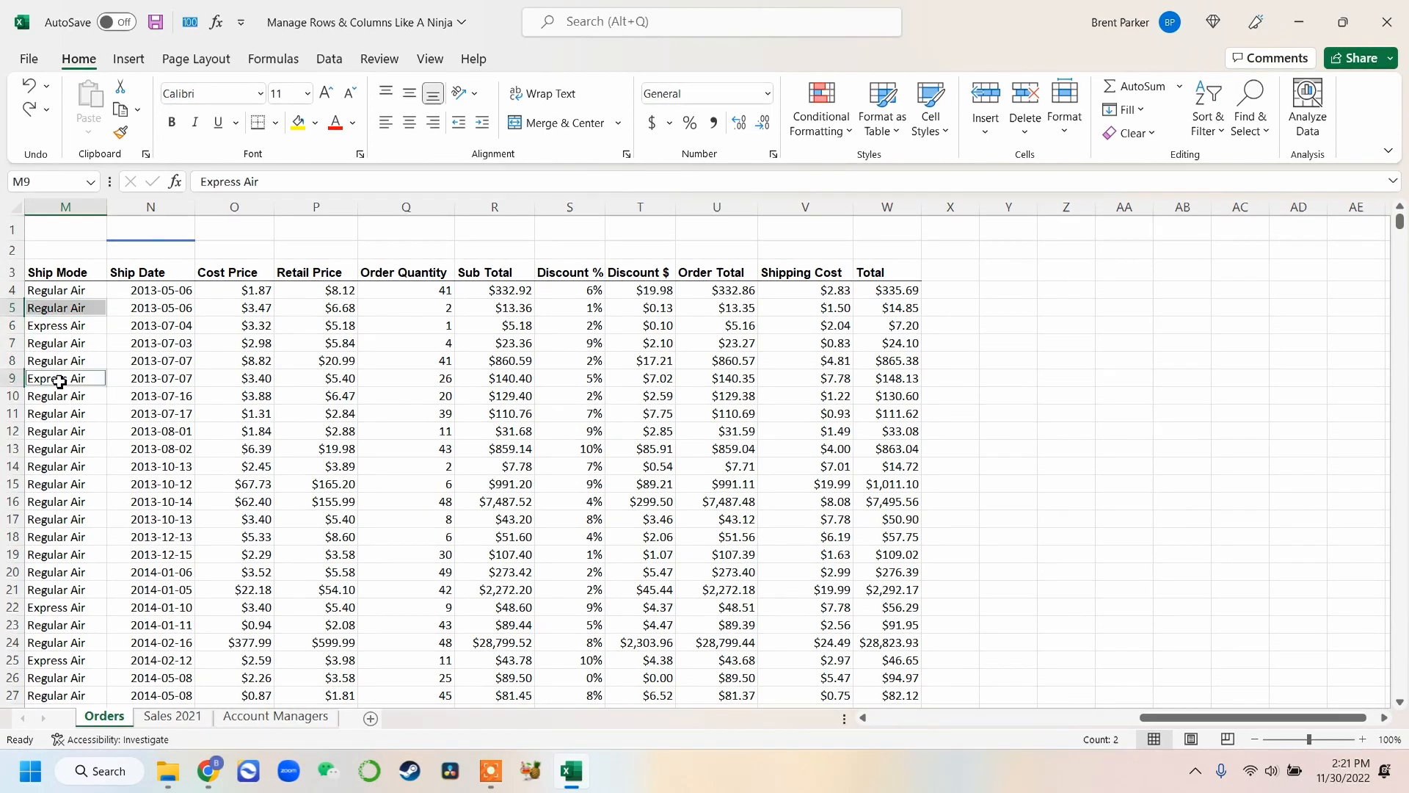
{"action": "left_click", "coordinate": [81, 482], "text": "ctrl"}
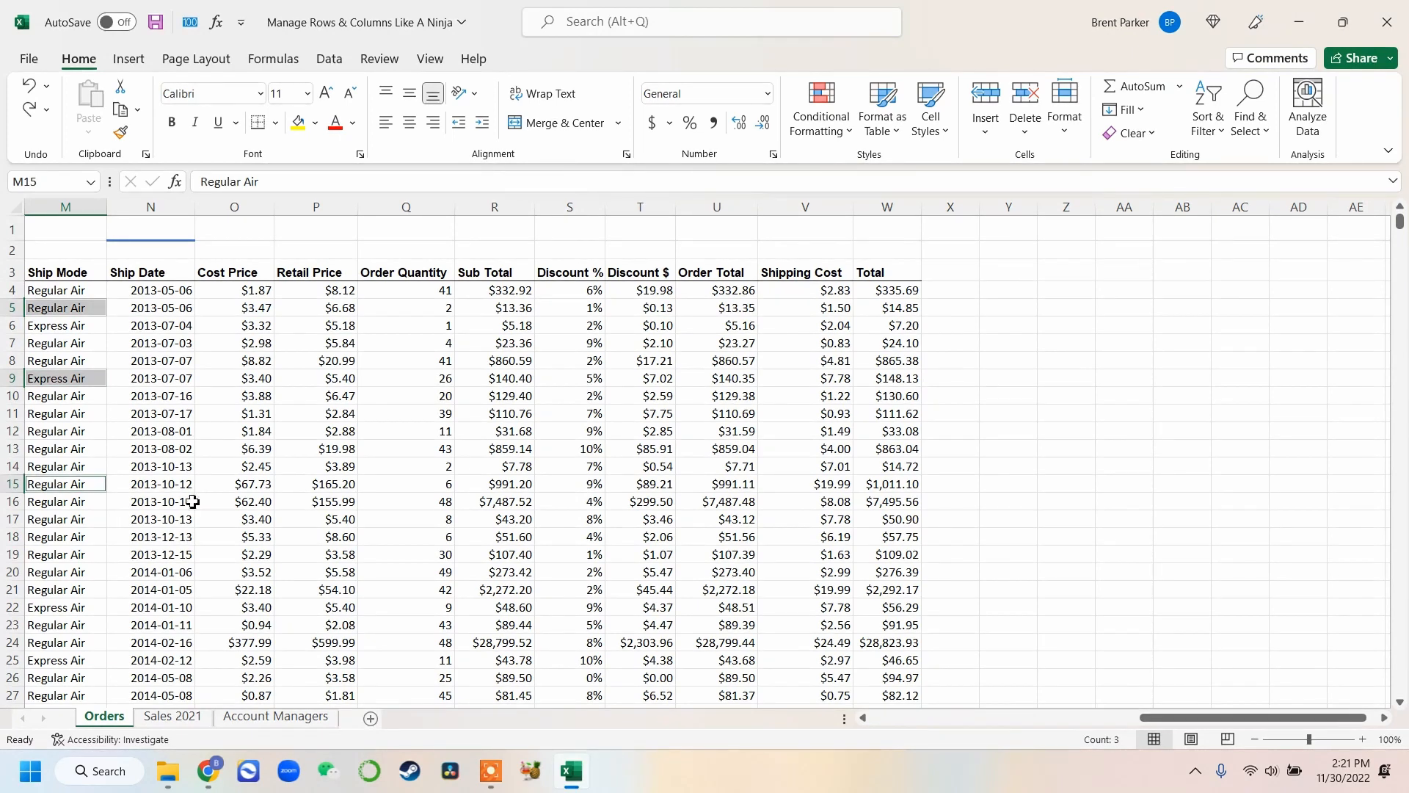
{"action": "right_click", "coordinate": [46, 381]}
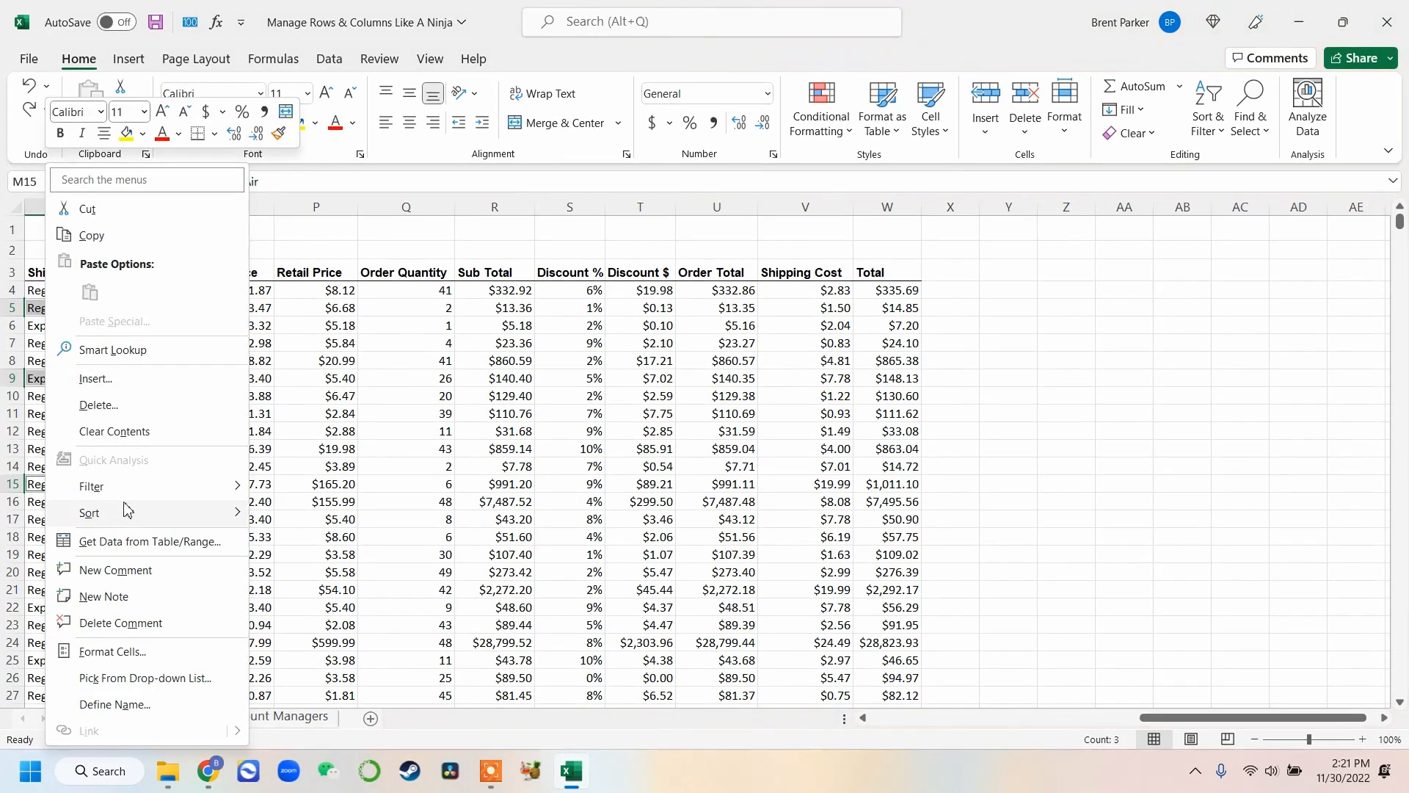
{"action": "left_click", "coordinate": [98, 405]}
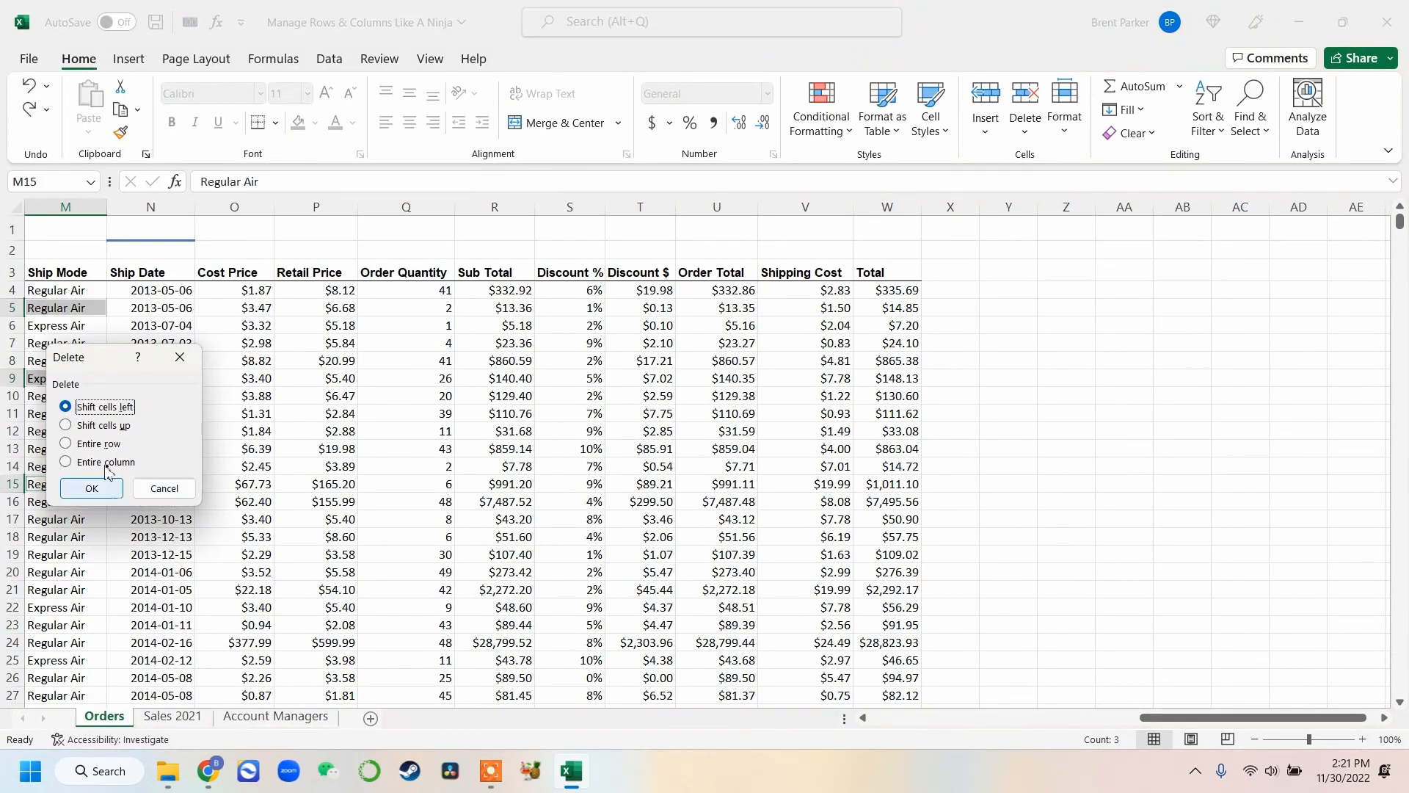
{"action": "left_click", "coordinate": [66, 426]}
{"action": "left_click", "coordinate": [92, 489]}
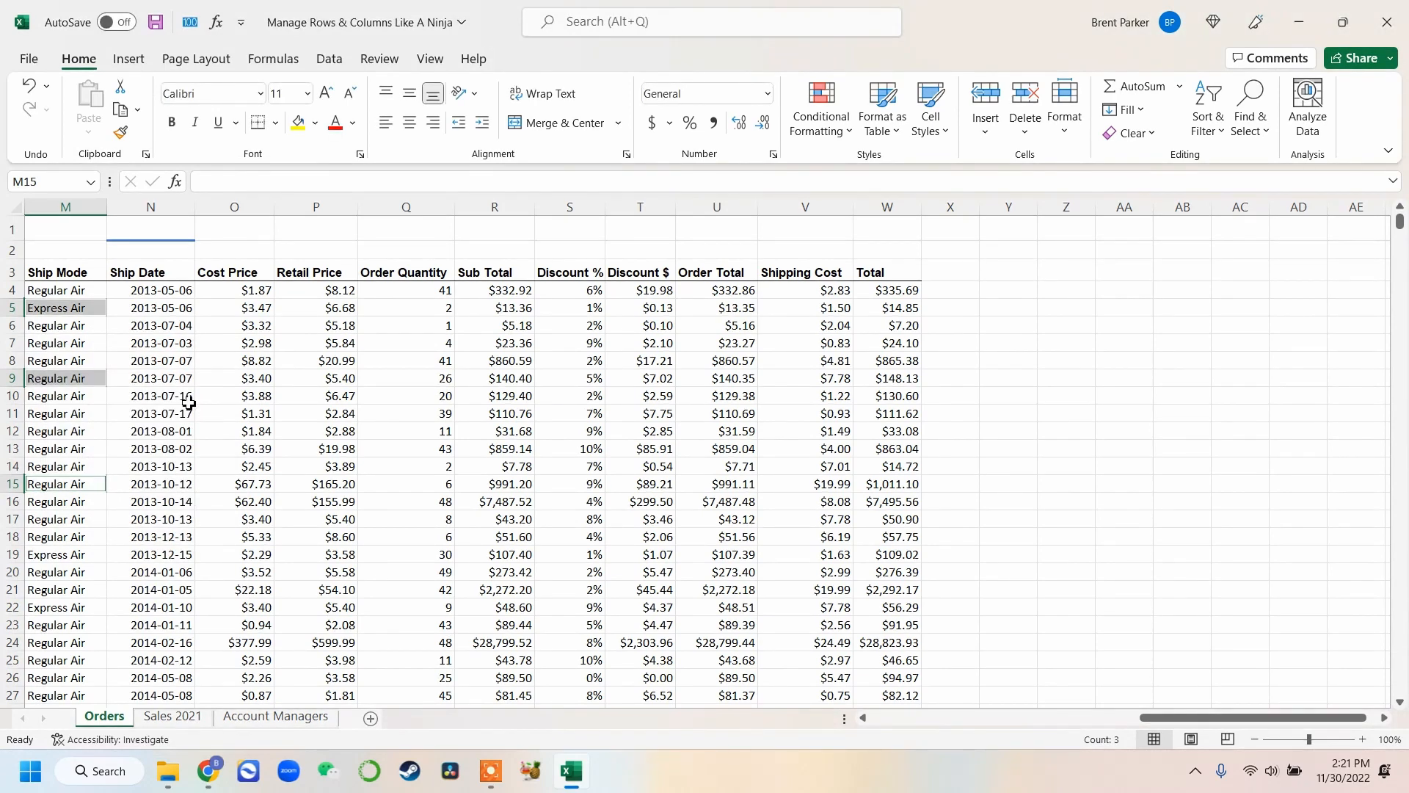
{"action": "key", "text": "ctrl+z"}
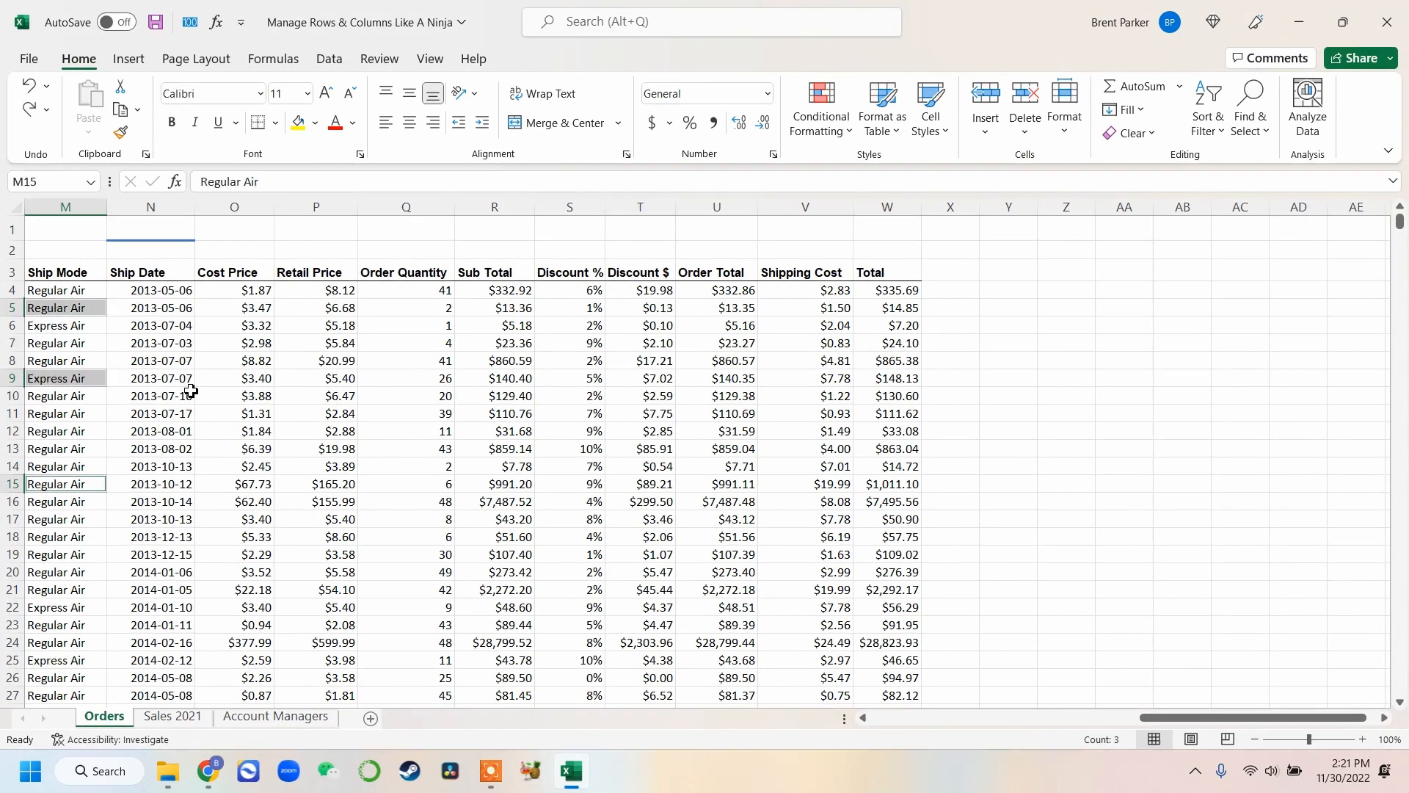
{"action": "left_click", "coordinate": [192, 380]}
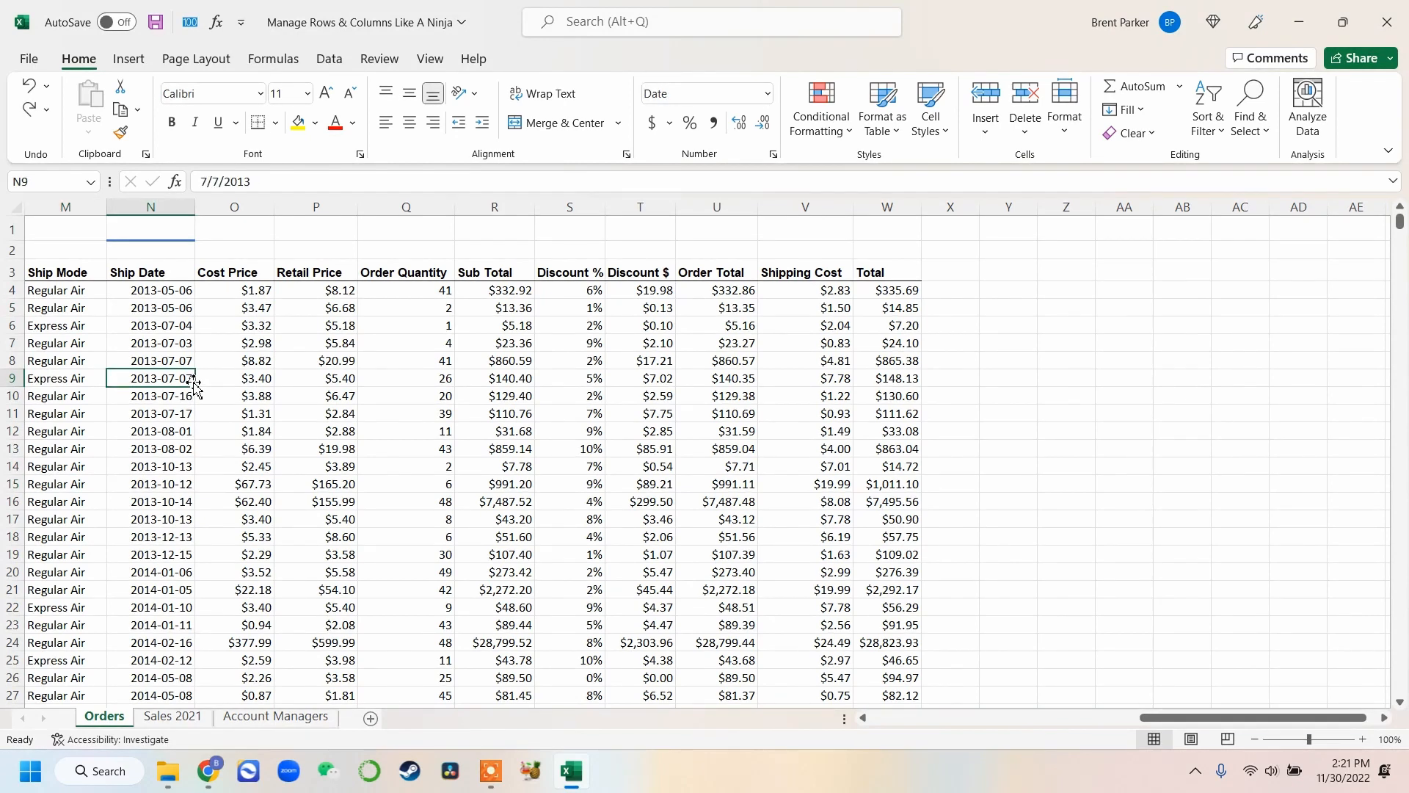
- Delete the entire Ship Date column (column N) and undo the deletion
{"action": "left_click", "coordinate": [163, 206]}
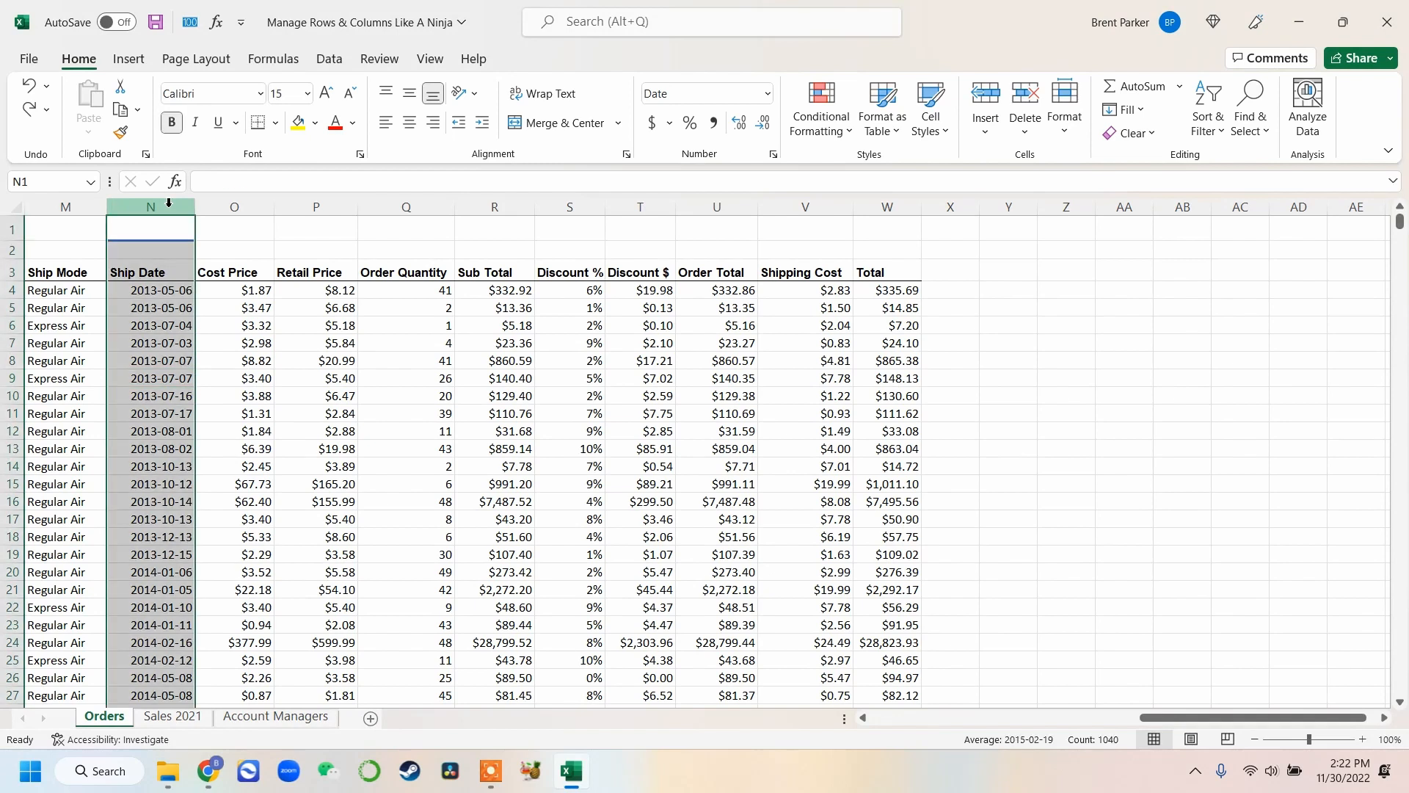
{"action": "right_click", "coordinate": [169, 205]}
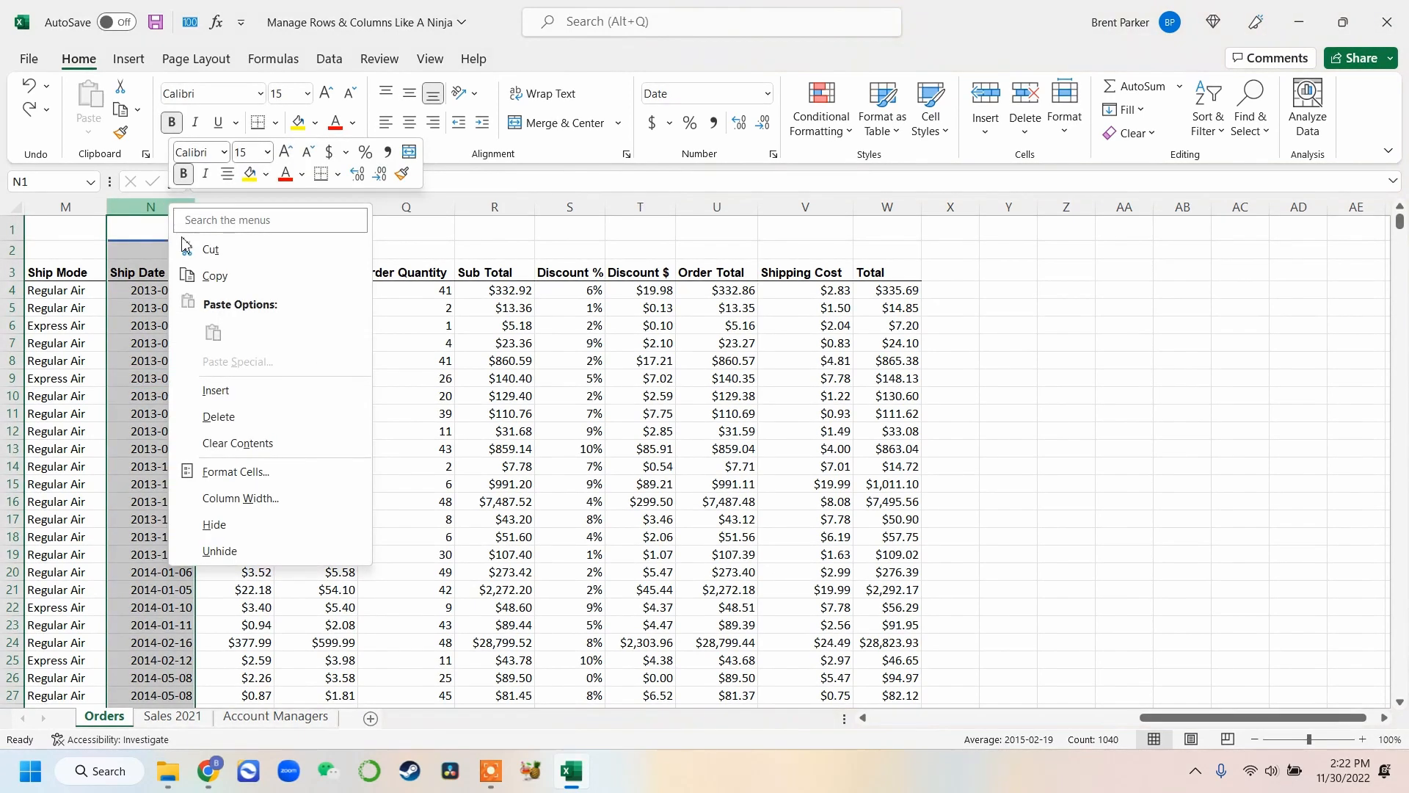
{"action": "left_click", "coordinate": [239, 414]}
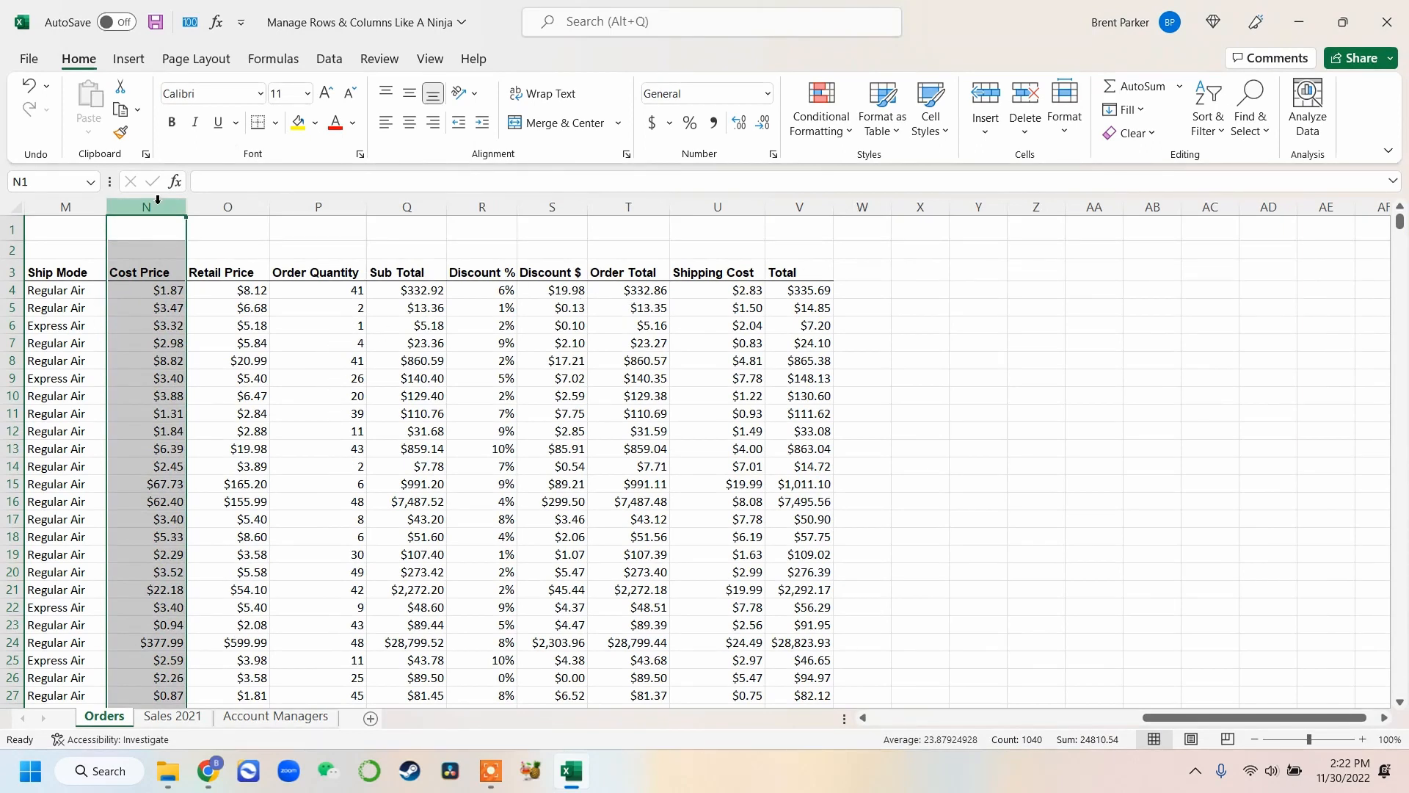
{"action": "key", "text": "ctrl+z"}
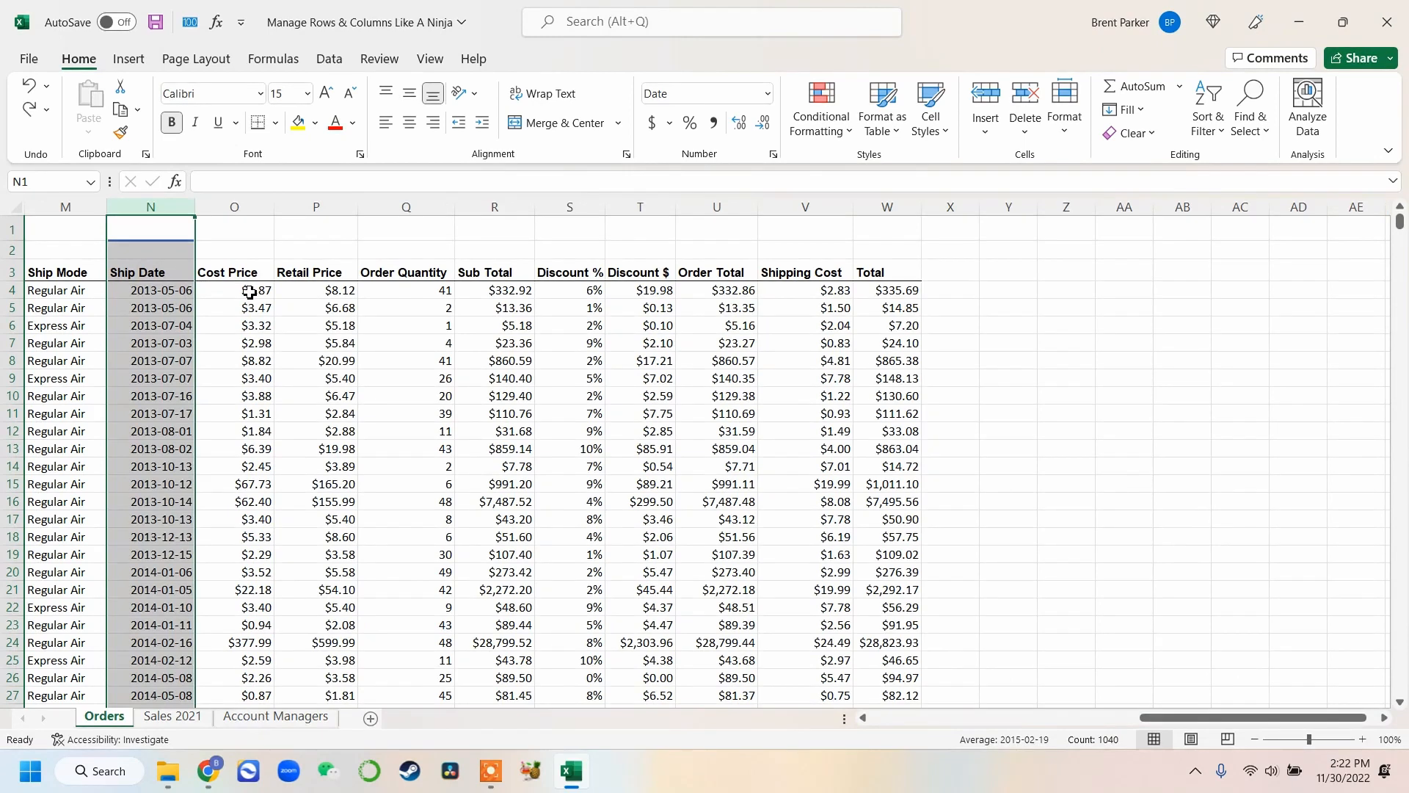
{"action": "left_click", "coordinate": [252, 327]}
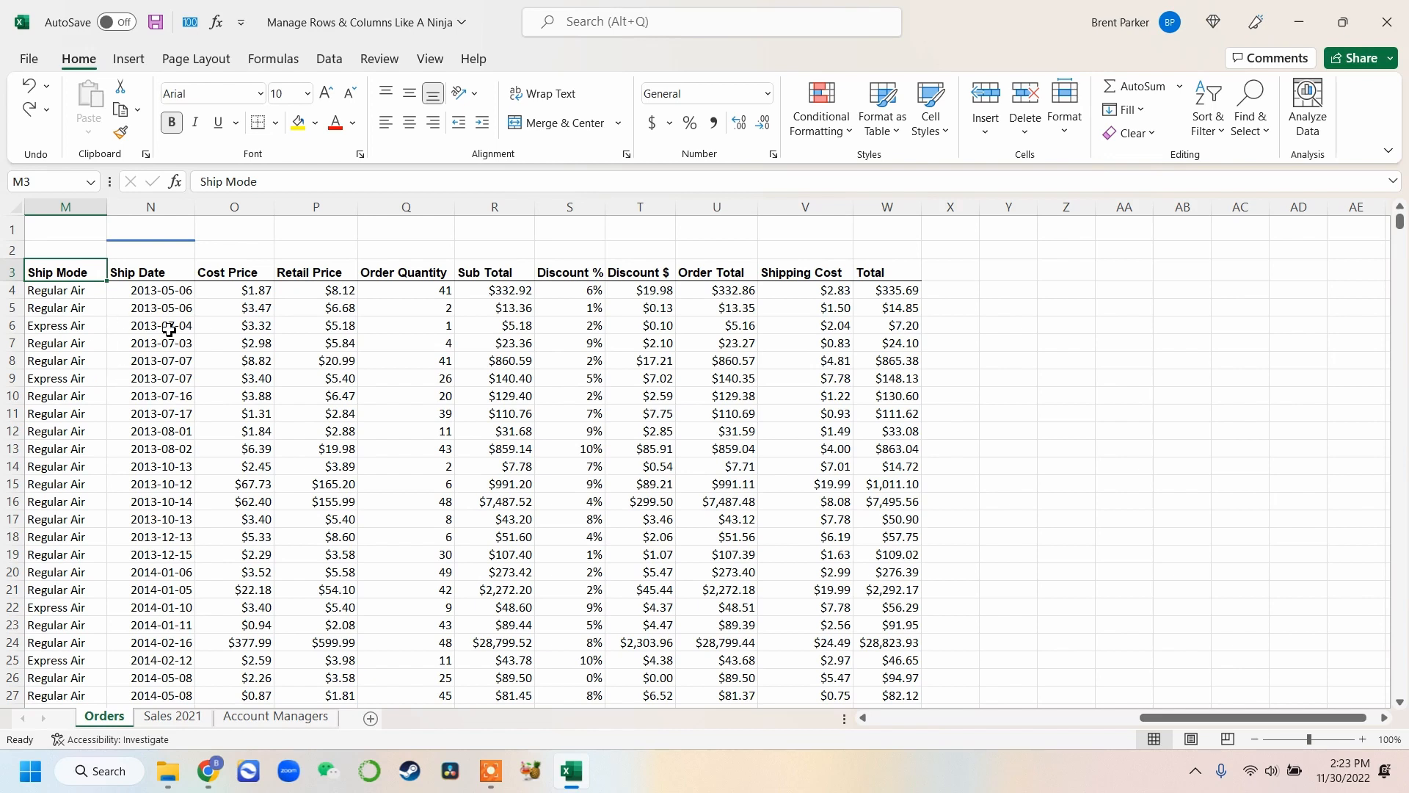
- Select the whole of row 8 and insert one blank row above it
{"action": "left_click", "coordinate": [71, 365]}
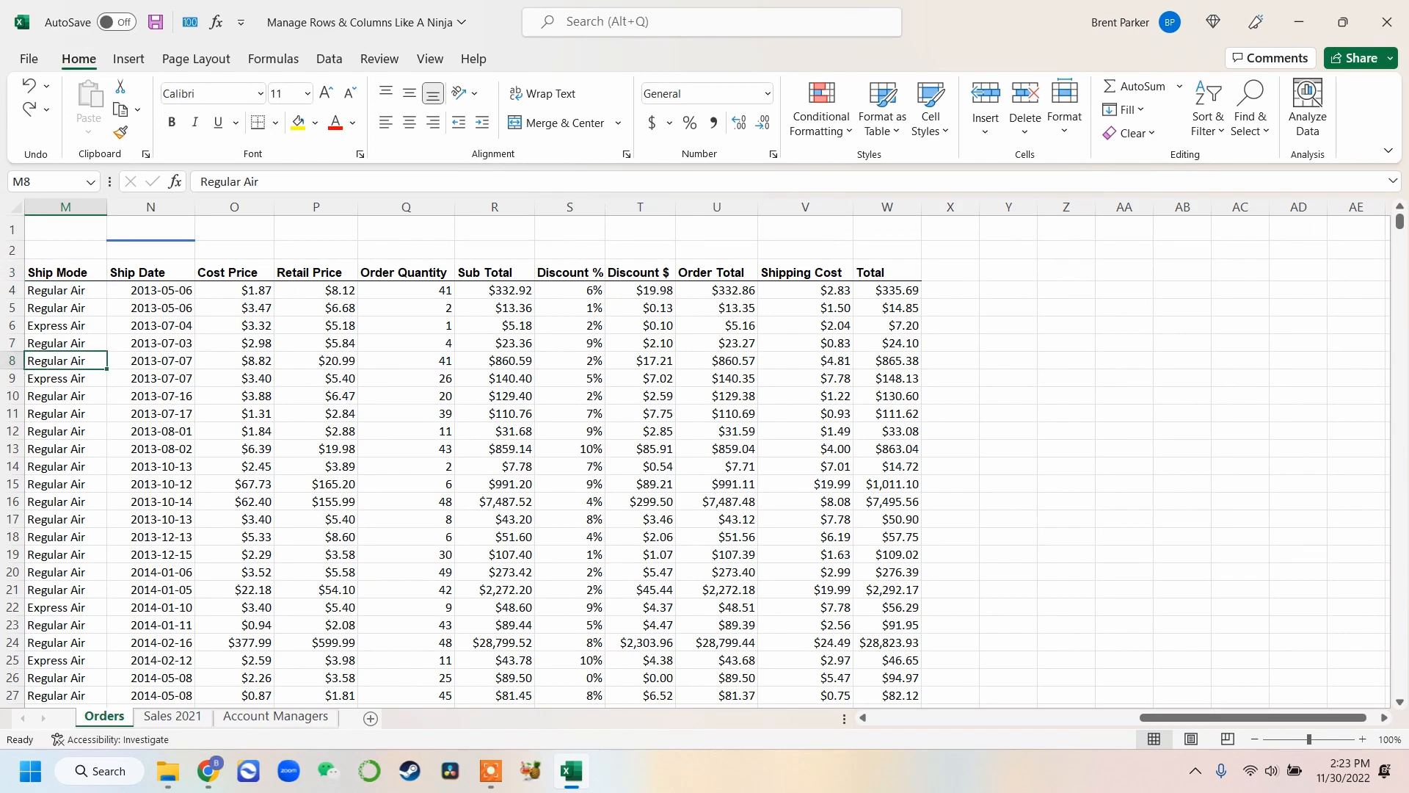
{"action": "key", "text": "shift+space"}
{"action": "right_click", "coordinate": [15, 365]}
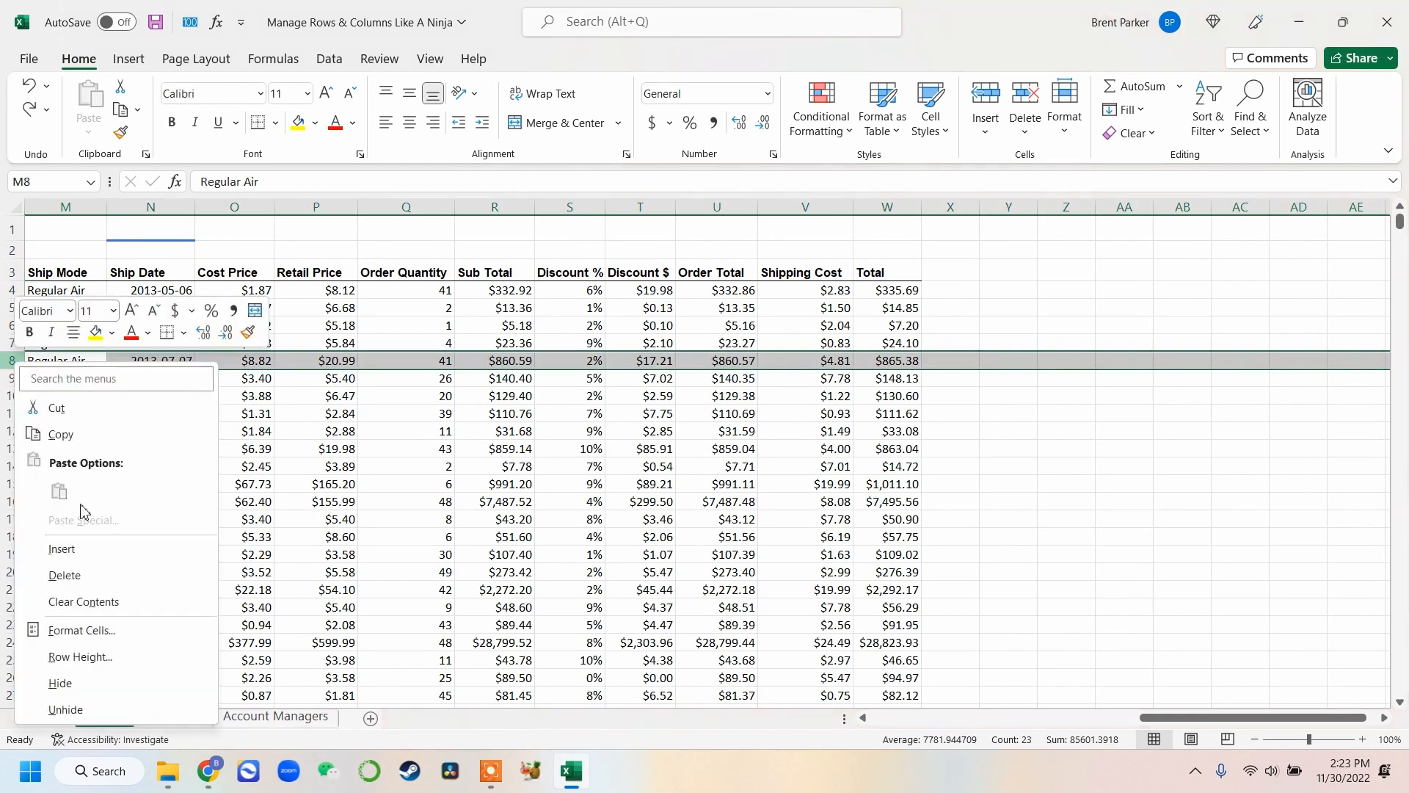
{"action": "left_click", "coordinate": [65, 548]}
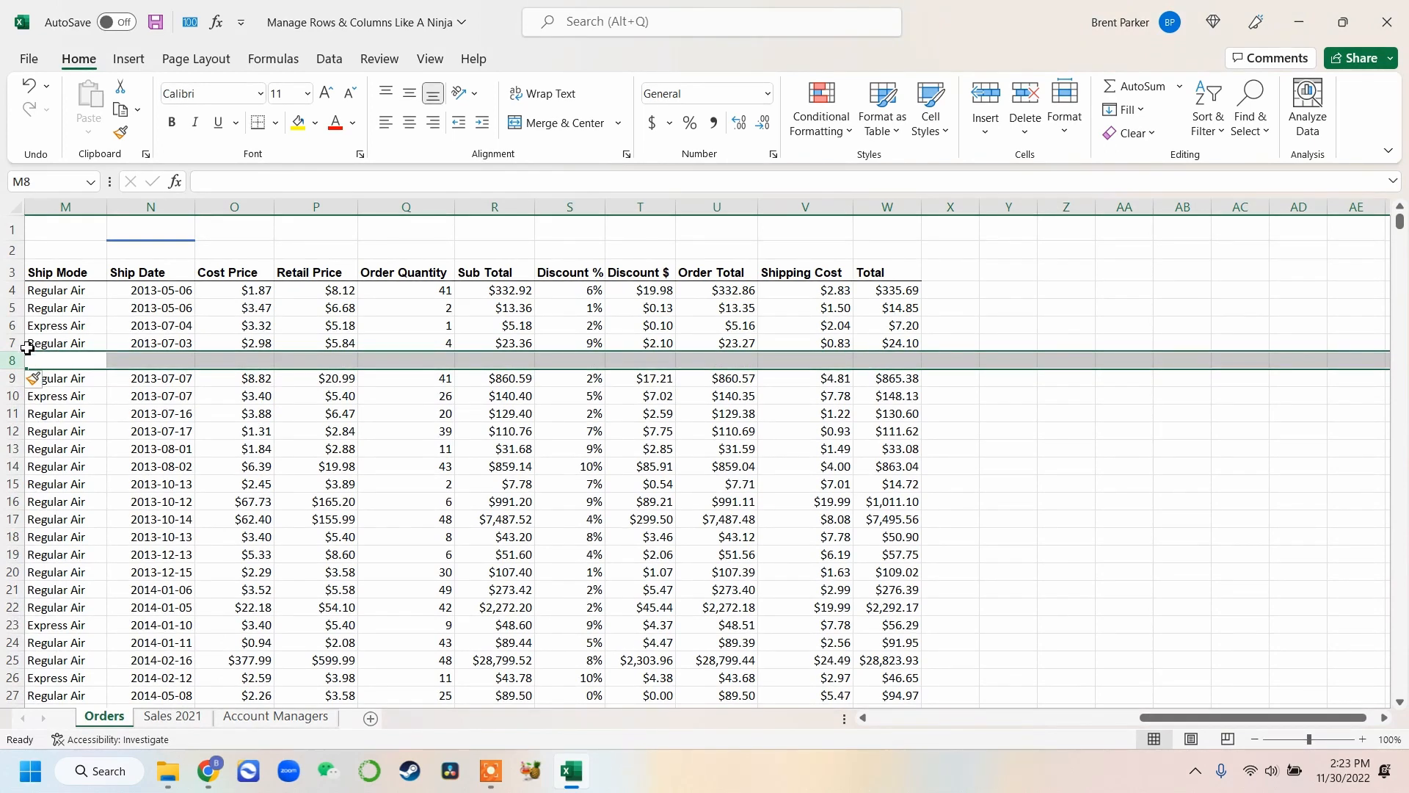
- Select rows 4 through 7 and insert four blank rows directly below the header row
{"action": "left_click", "coordinate": [21, 297]}
{"action": "left_click", "coordinate": [12, 290]}
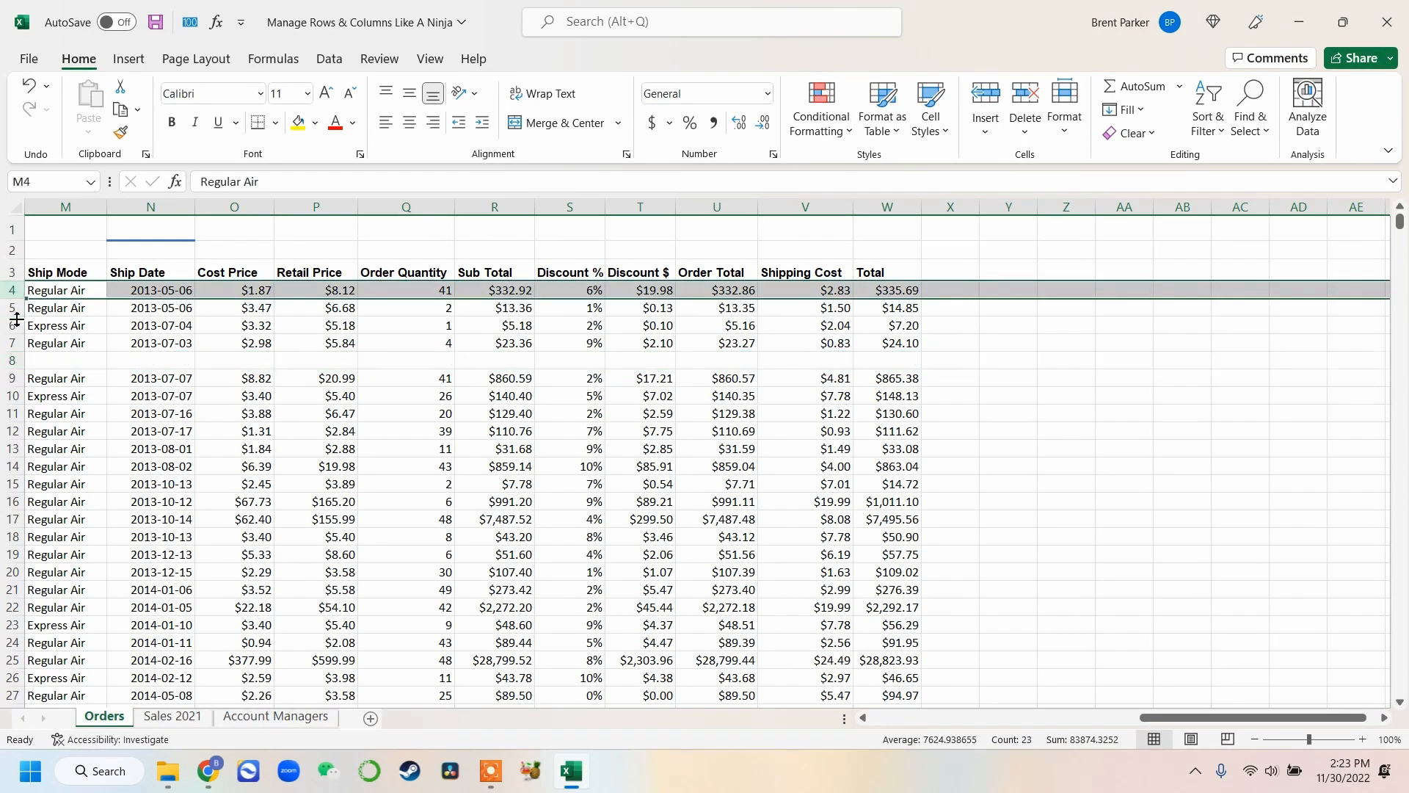
{"action": "left_click", "coordinate": [15, 351]}
{"action": "left_click", "coordinate": [13, 343]}
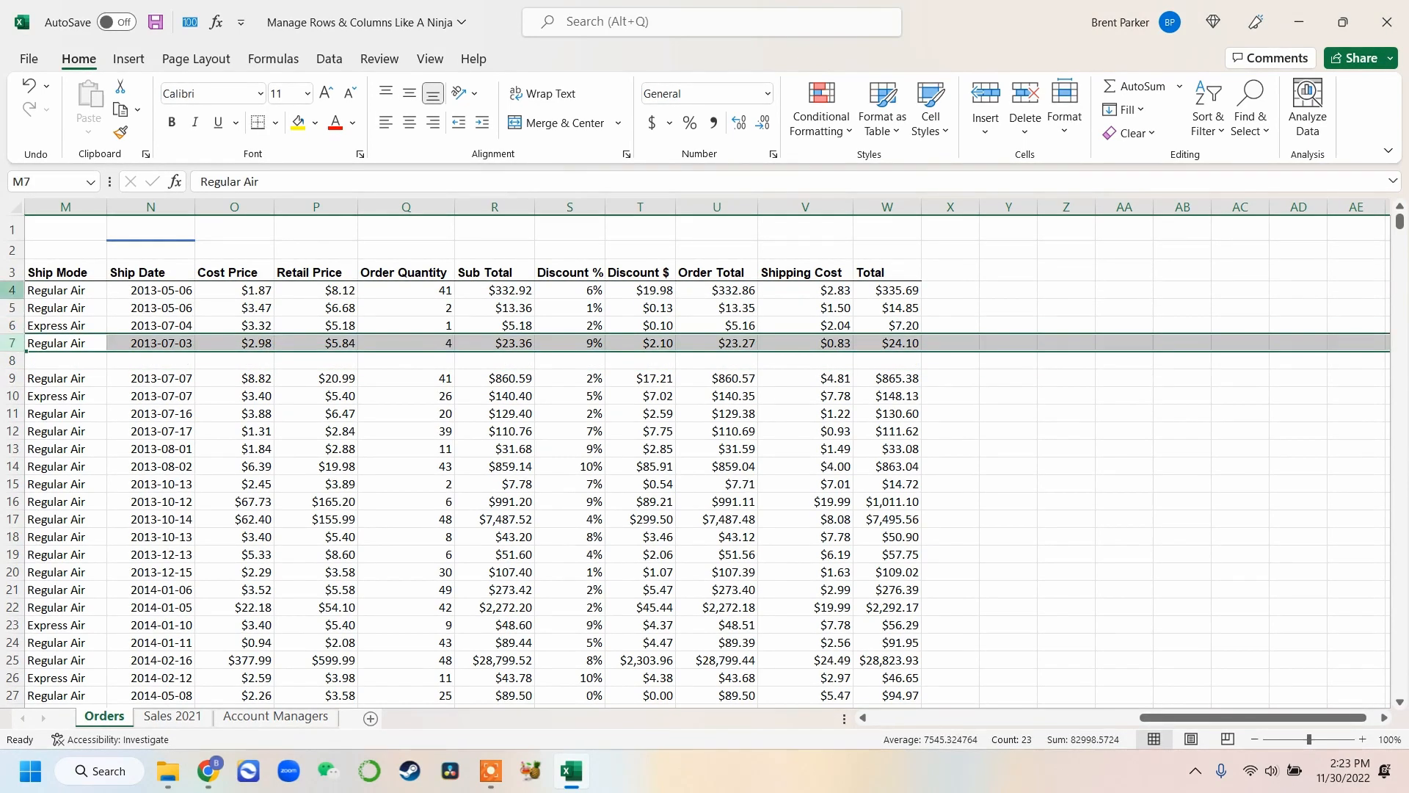
{"action": "left_click", "coordinate": [12, 290], "text": "shift"}
{"action": "right_click", "coordinate": [12, 308]}
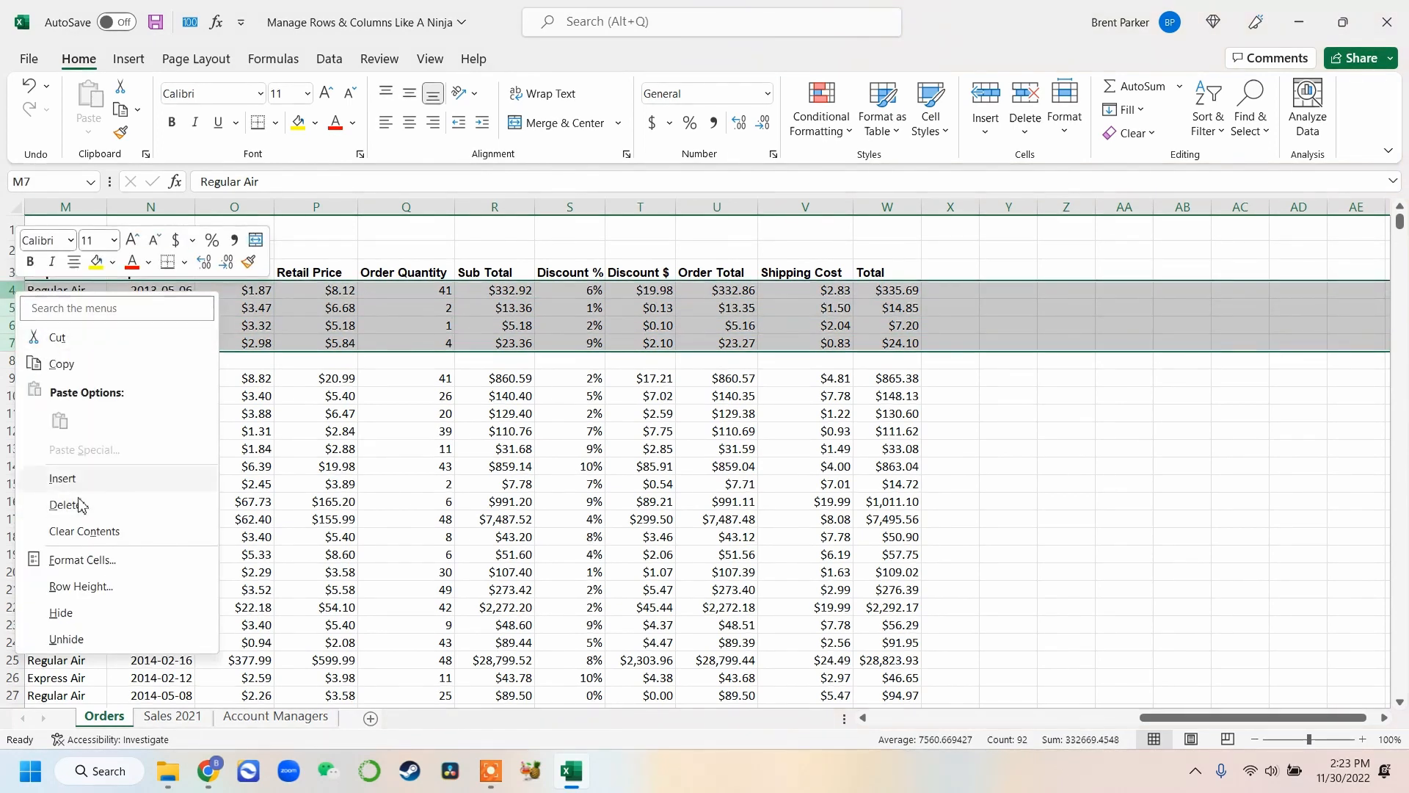
{"action": "left_click", "coordinate": [69, 481]}
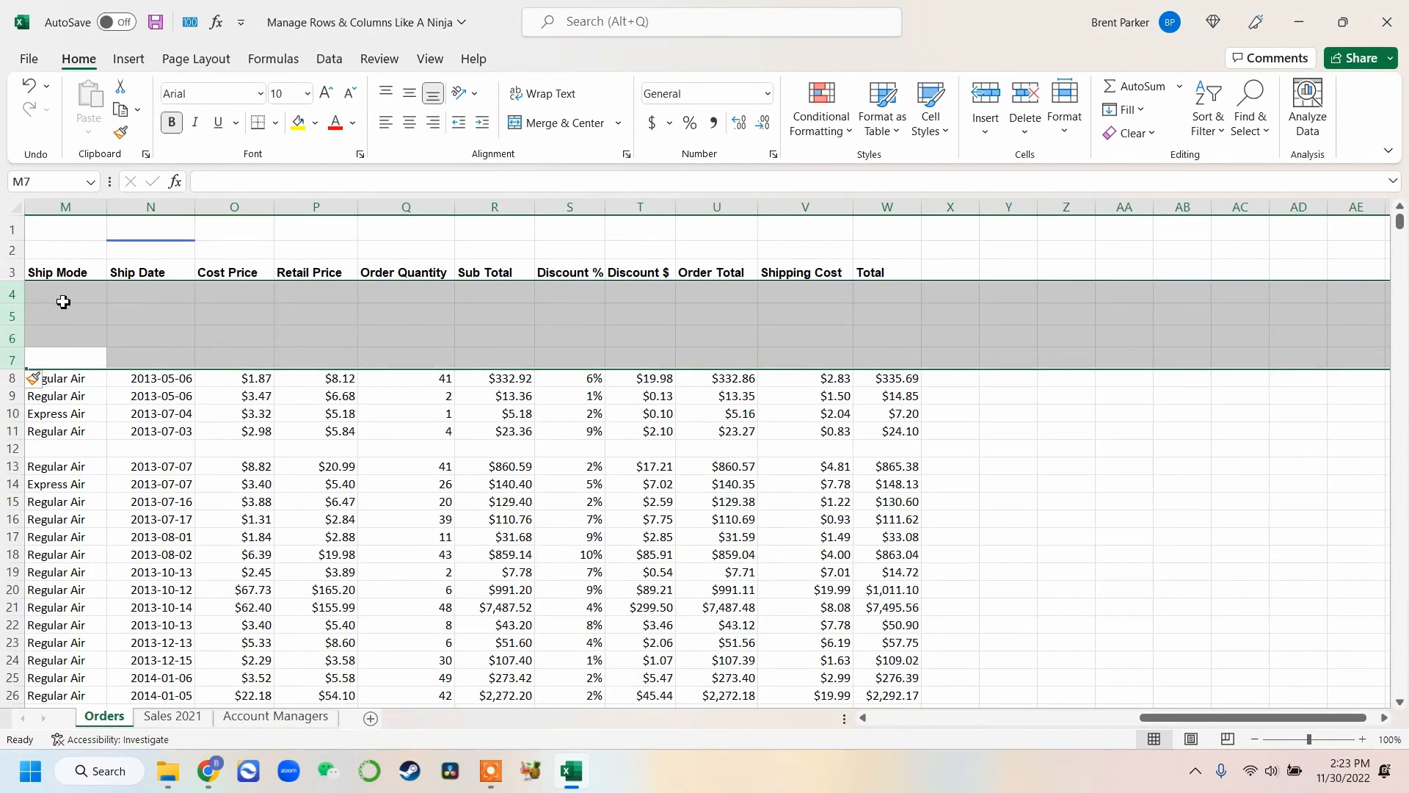
- Undo both row insertions, the four rows below the header and the single row
{"action": "left_click", "coordinate": [52, 449]}
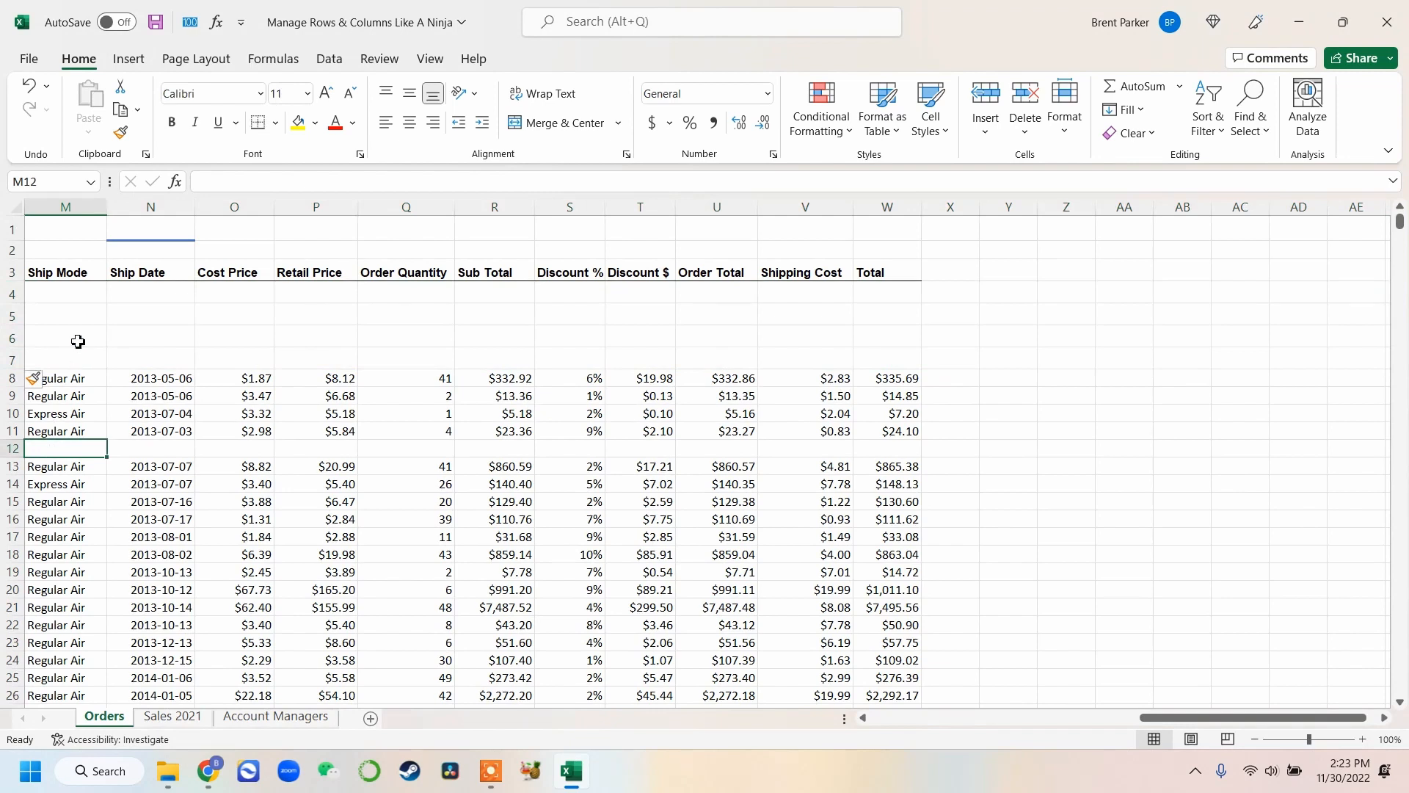
{"action": "key", "text": "ctrl+z"}
{"action": "key", "text": "ctrl+z"}
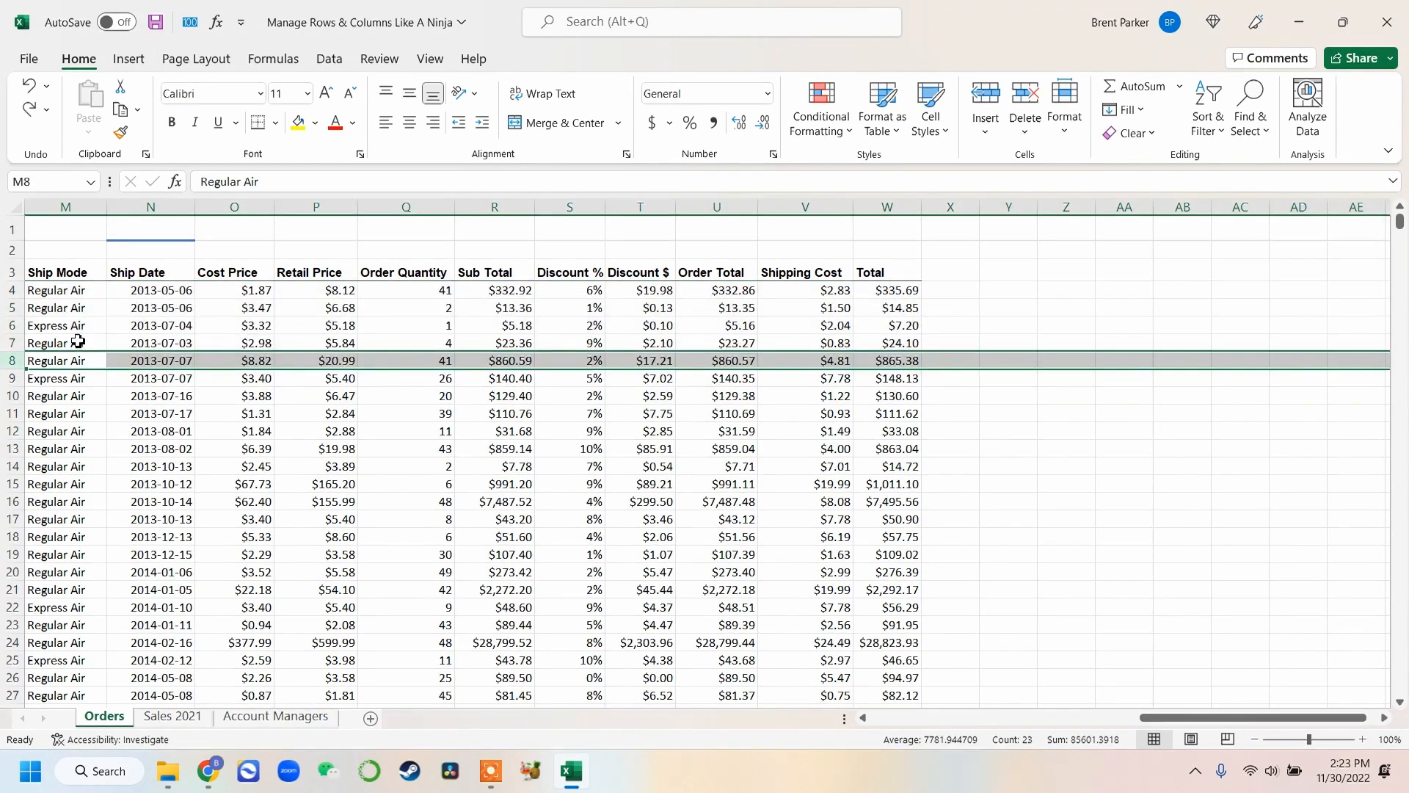
{"action": "left_click", "coordinate": [95, 308]}
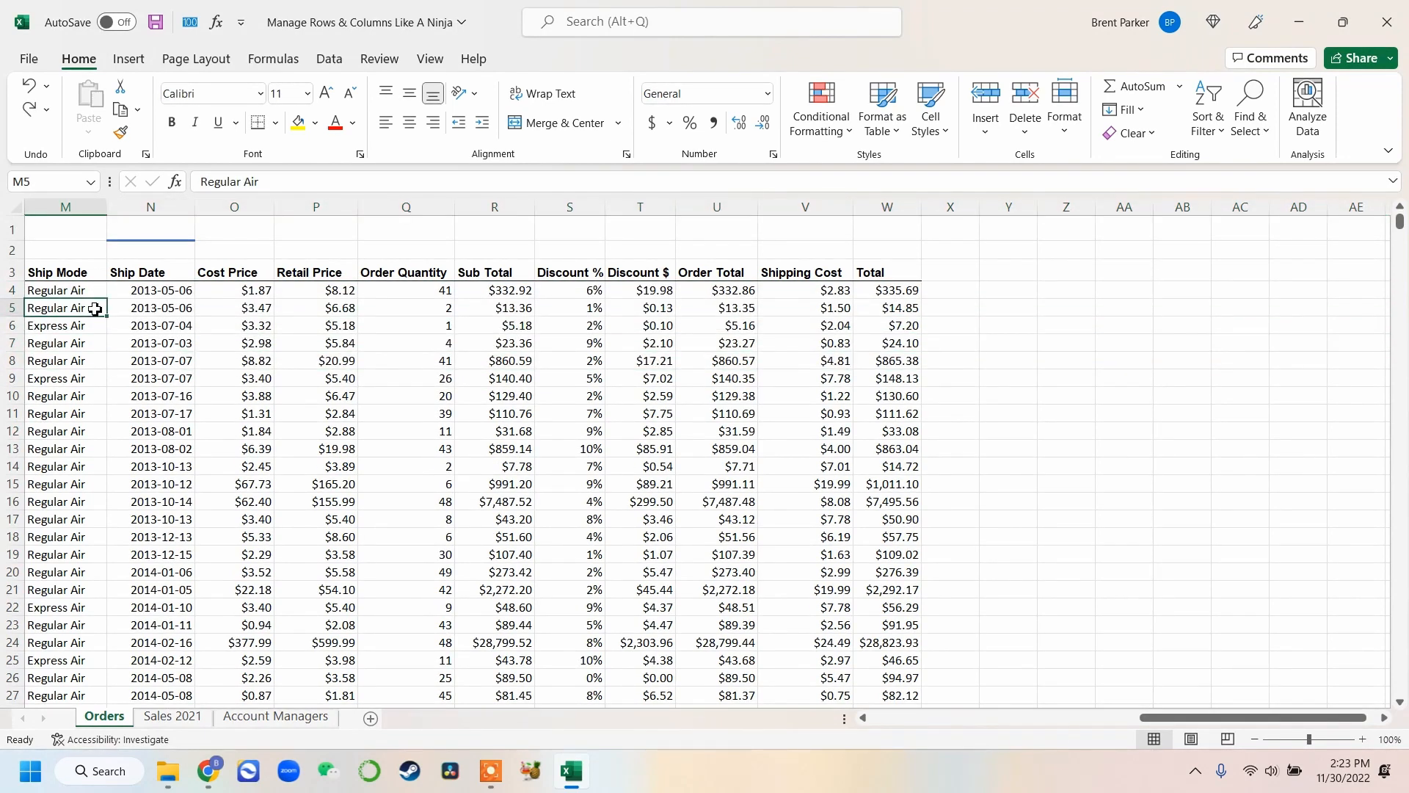
- Insert one blank column before the Ship Date column (column N) and undo the insertion
{"action": "left_click", "coordinate": [147, 209]}
{"action": "right_click", "coordinate": [147, 209]}
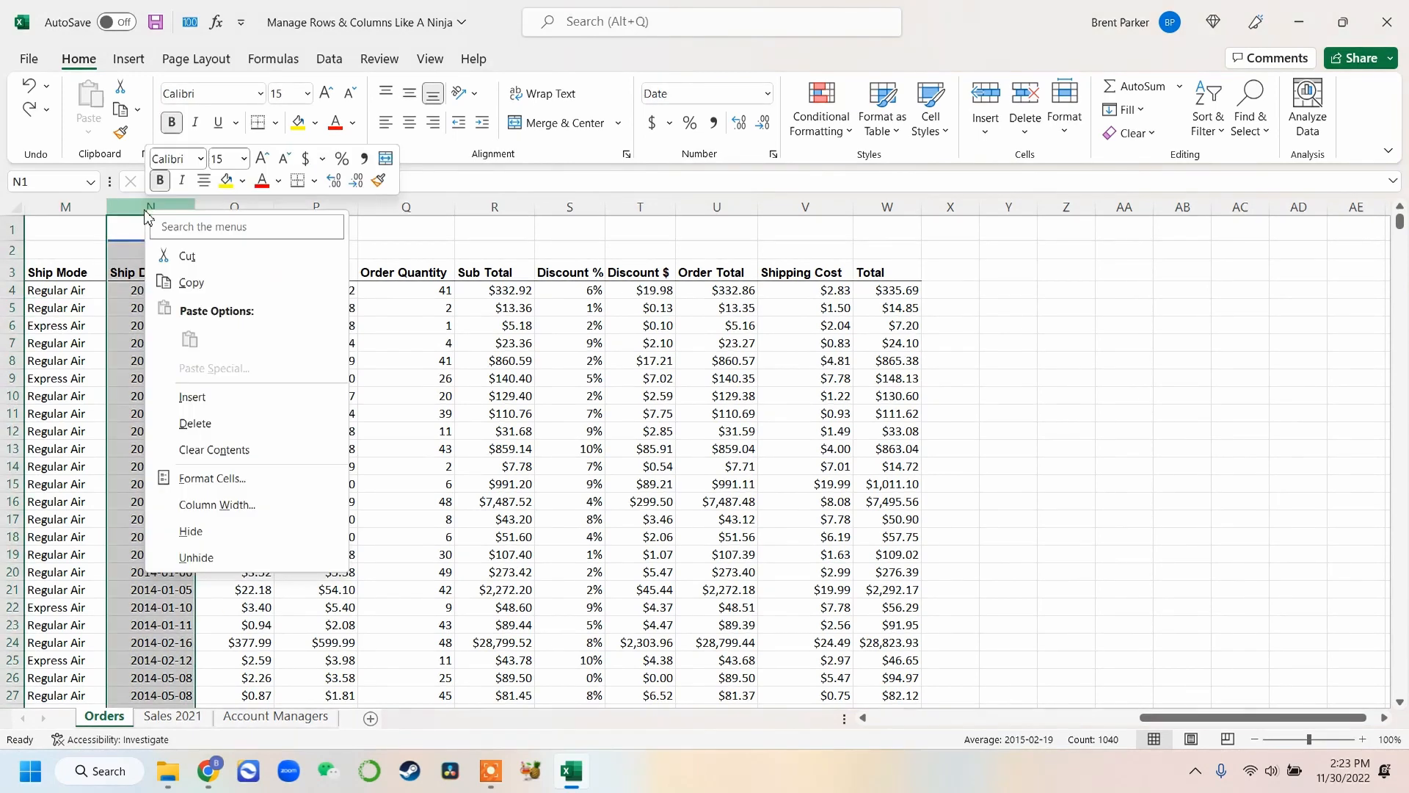
{"action": "left_click", "coordinate": [191, 400]}
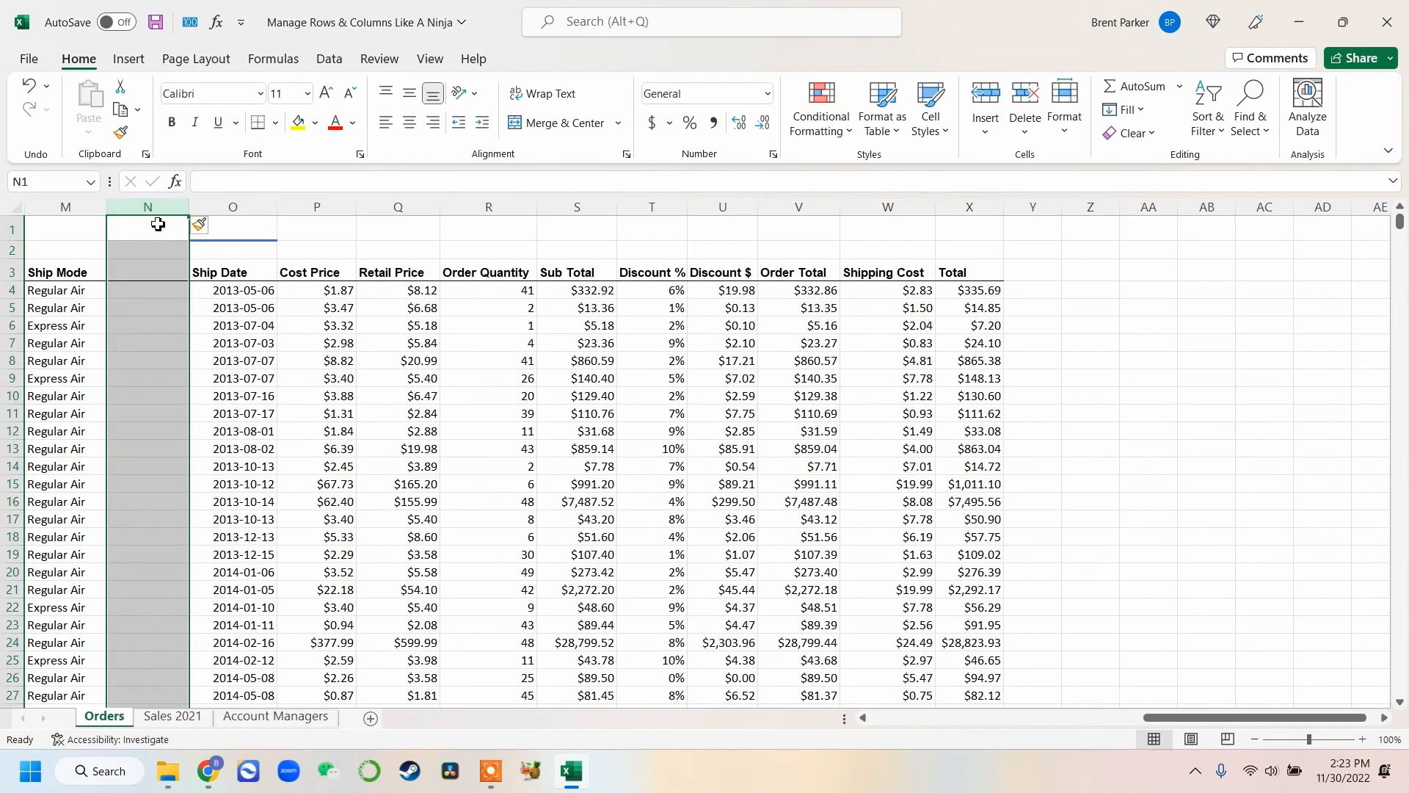
{"action": "key", "text": "ctrl+z"}
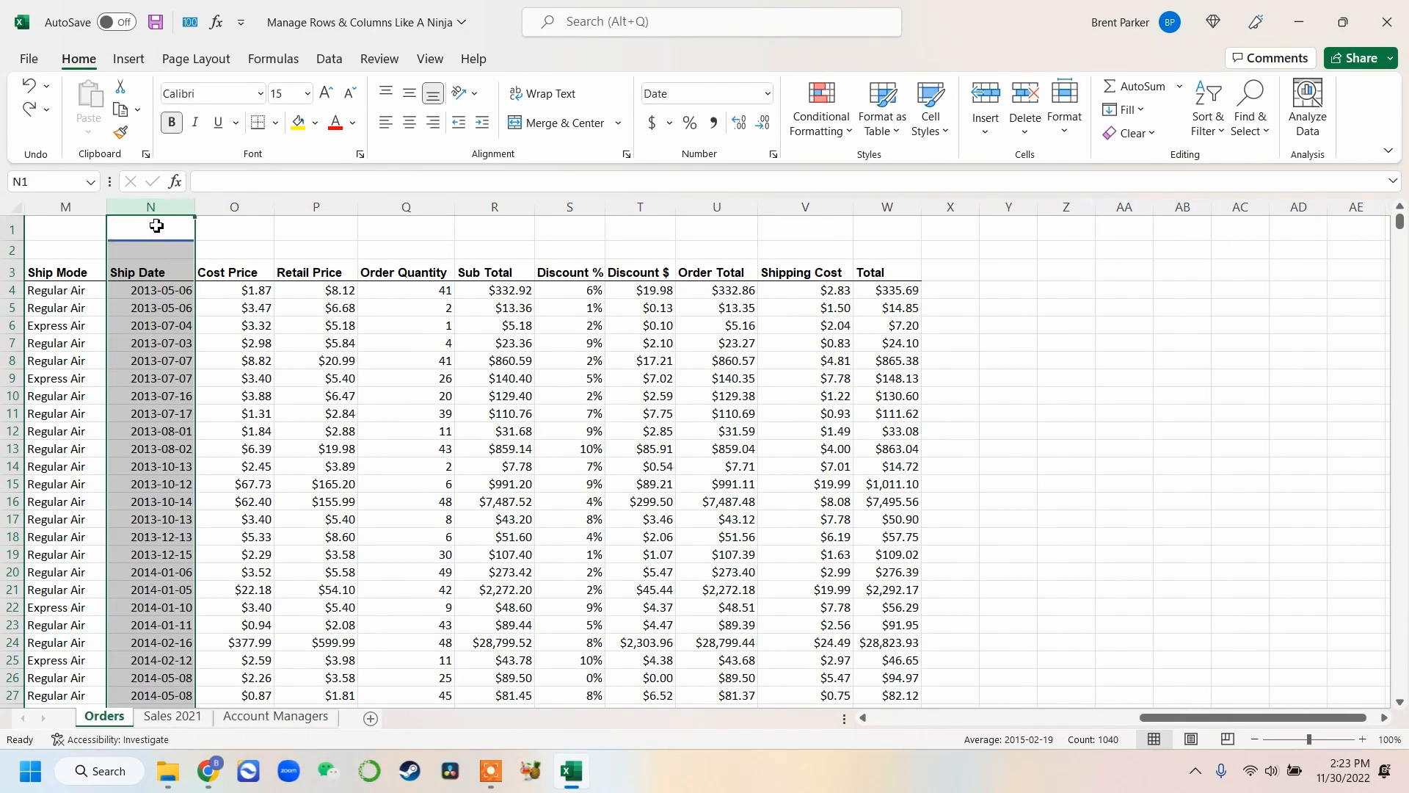
- Select columns N and O, insert two blank columns before Ship Date, and undo the insertion
{"action": "mouse_move", "coordinate": [240, 206]}
{"action": "left_mouse_down"}
{"action": "mouse_move", "coordinate": [323, 204]}
{"action": "mouse_move", "coordinate": [243, 207]}
{"action": "left_mouse_up"}
{"action": "right_click", "coordinate": [243, 207]}
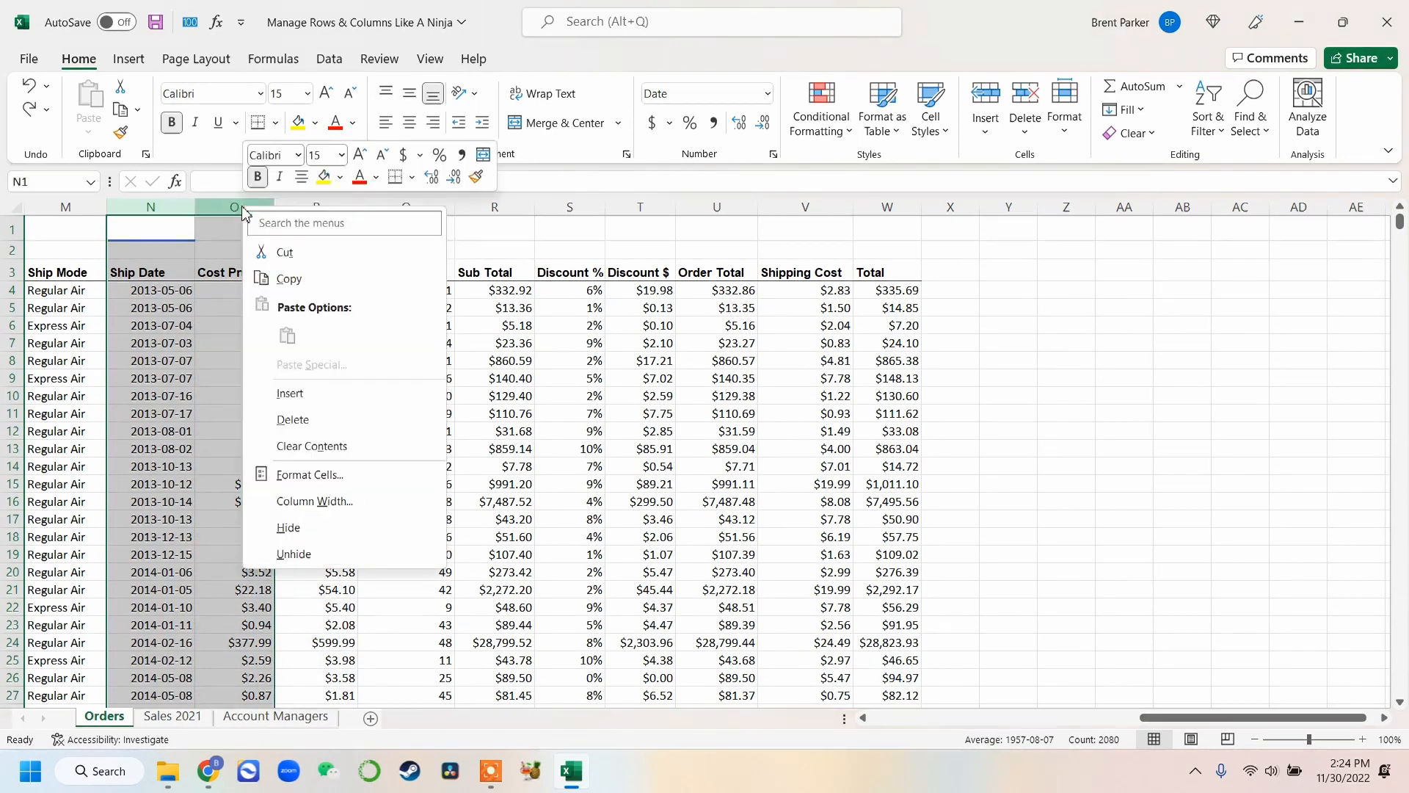
{"action": "left_click", "coordinate": [317, 396]}
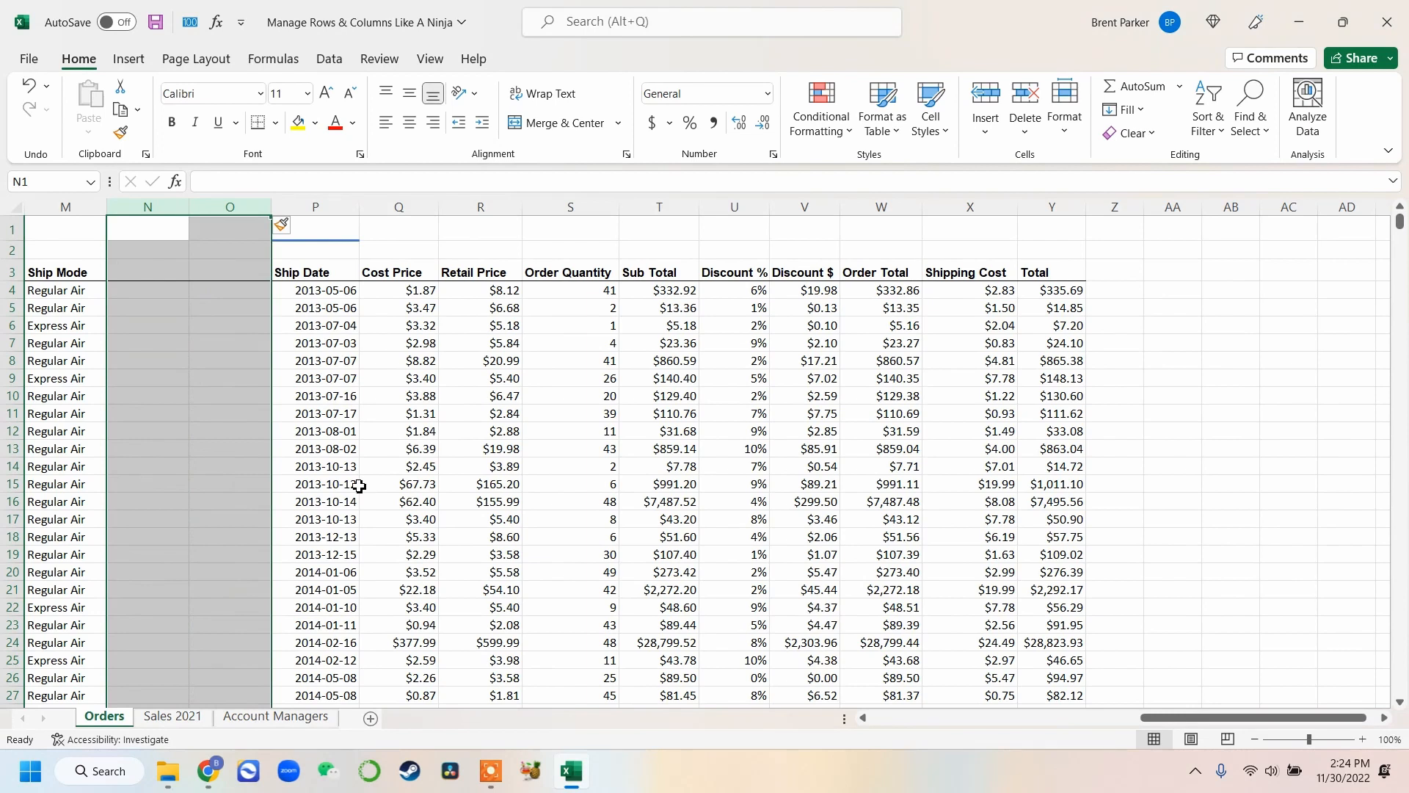
{"action": "key", "text": "ctrl+z"}
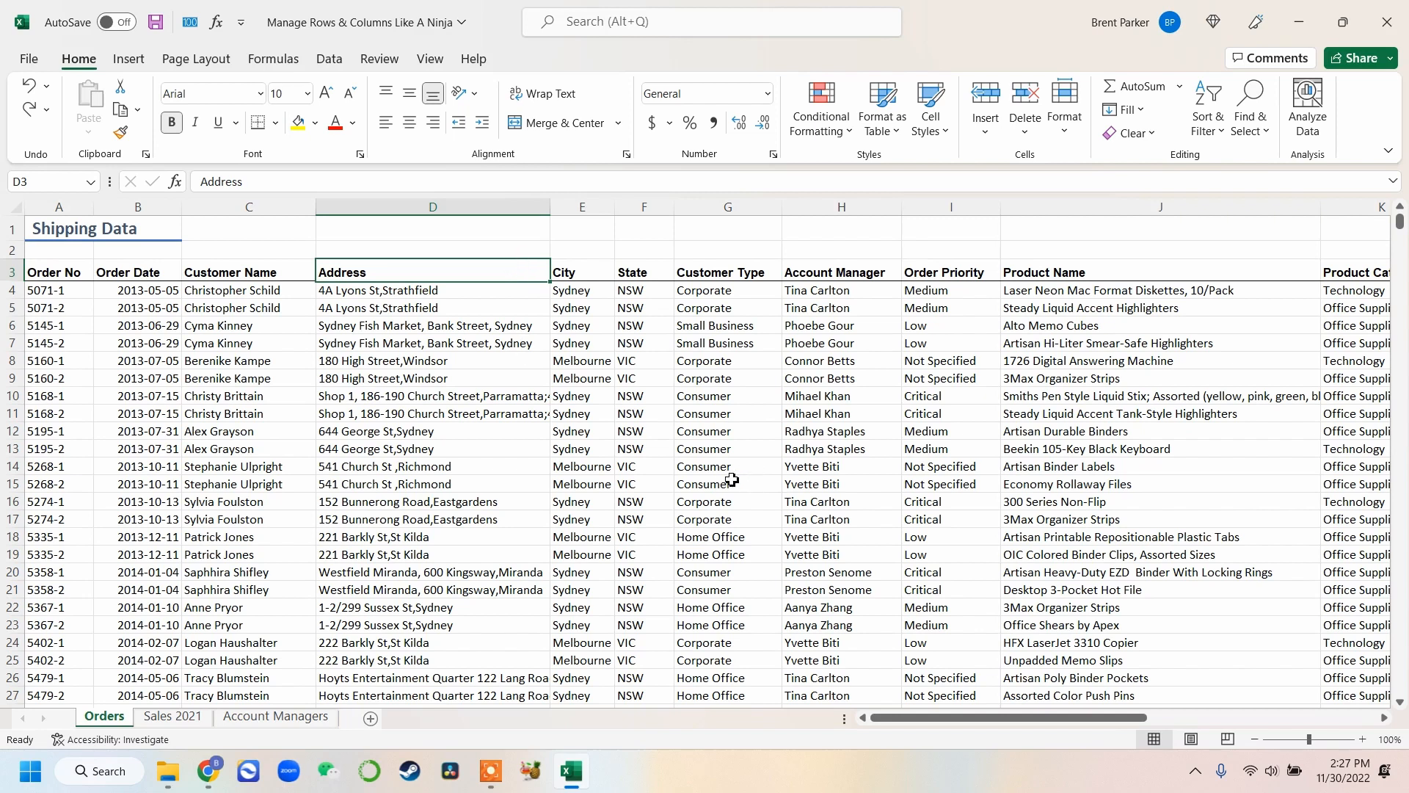
- Insert a blank column before the City column and enter the header "Average Cost" in E3
{"action": "left_click_drag", "start_coordinate": [967, 717], "coordinate": [695, 703]}
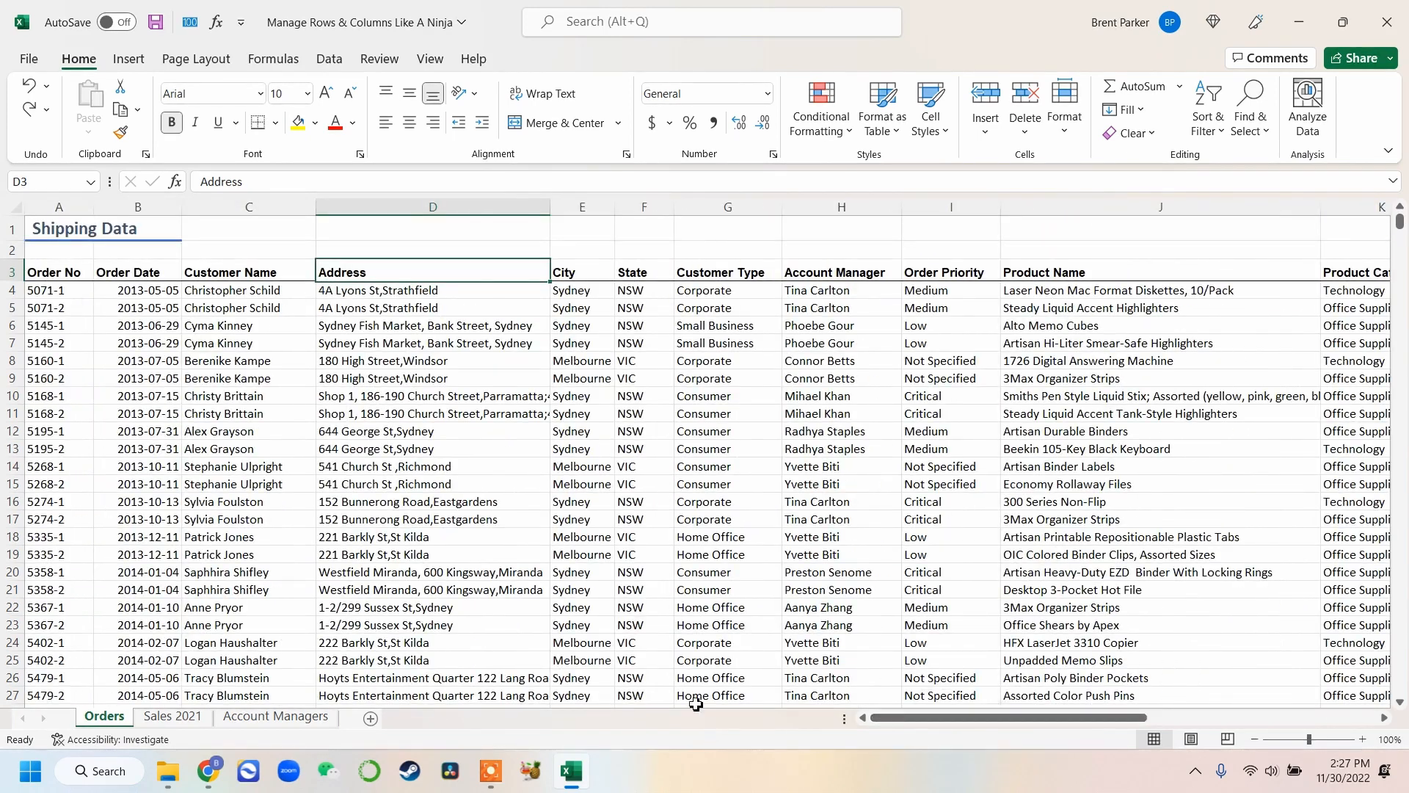
{"action": "left_click", "coordinate": [581, 208]}
{"action": "right_click", "coordinate": [580, 210]}
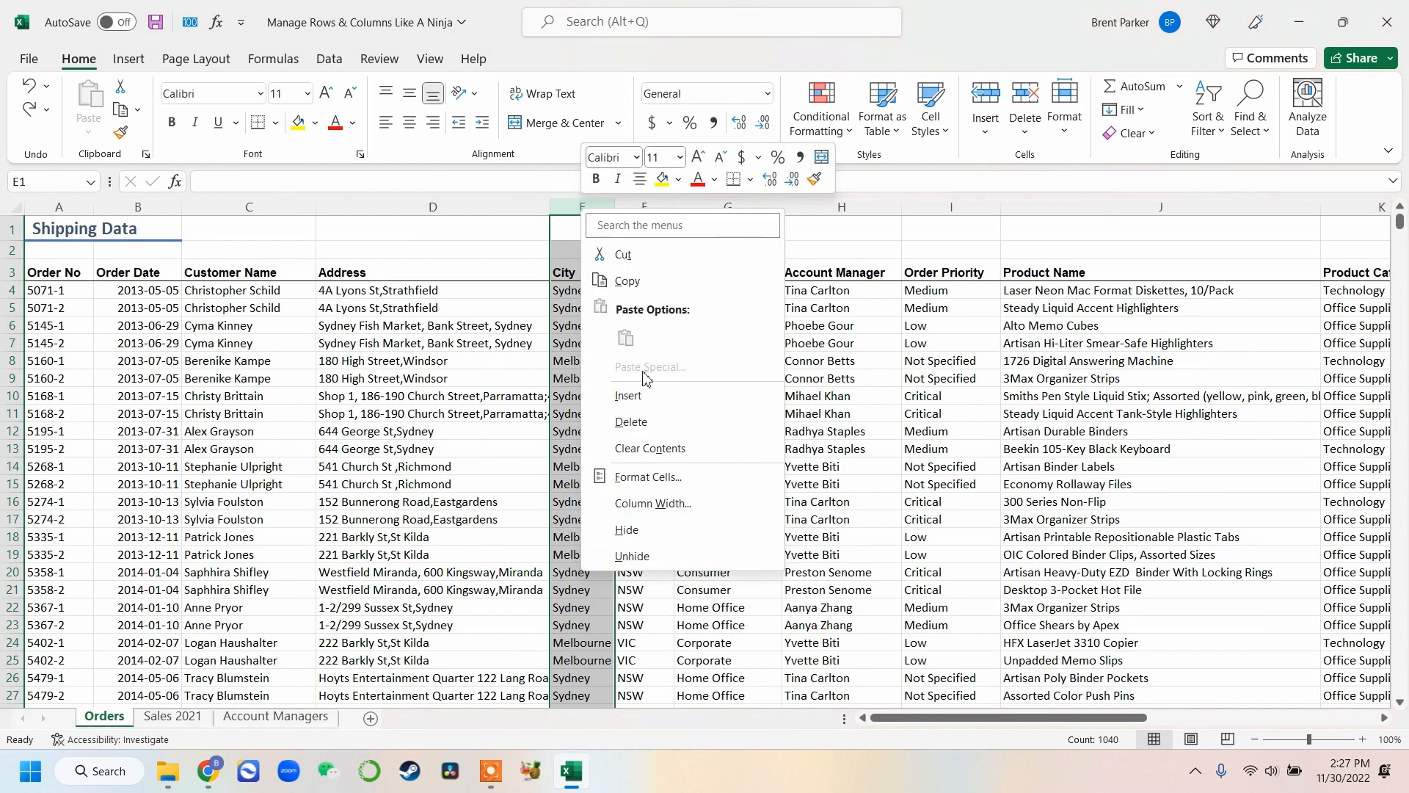
{"action": "left_click", "coordinate": [627, 395]}
{"action": "left_click", "coordinate": [573, 278]}
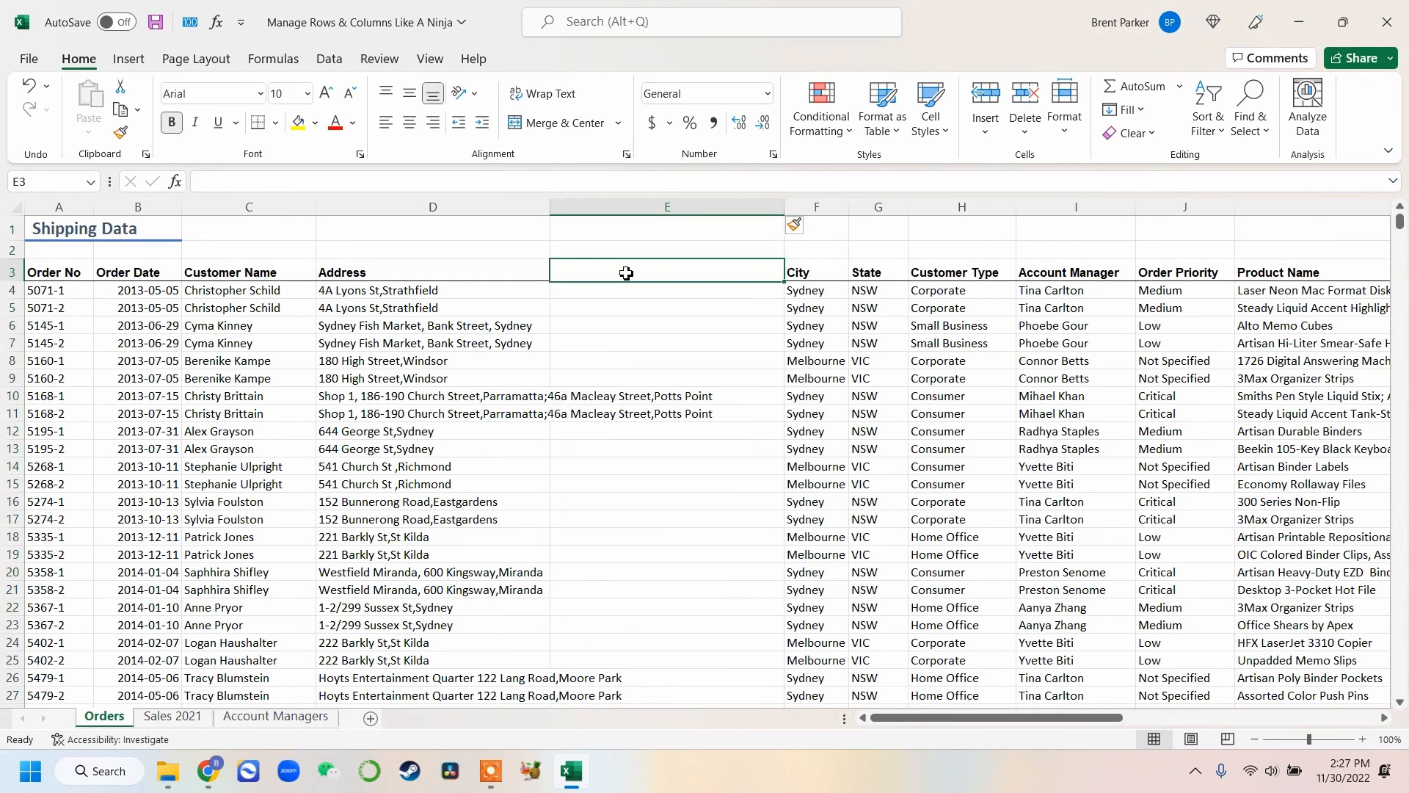
{"action": "type", "text": "Averga"}
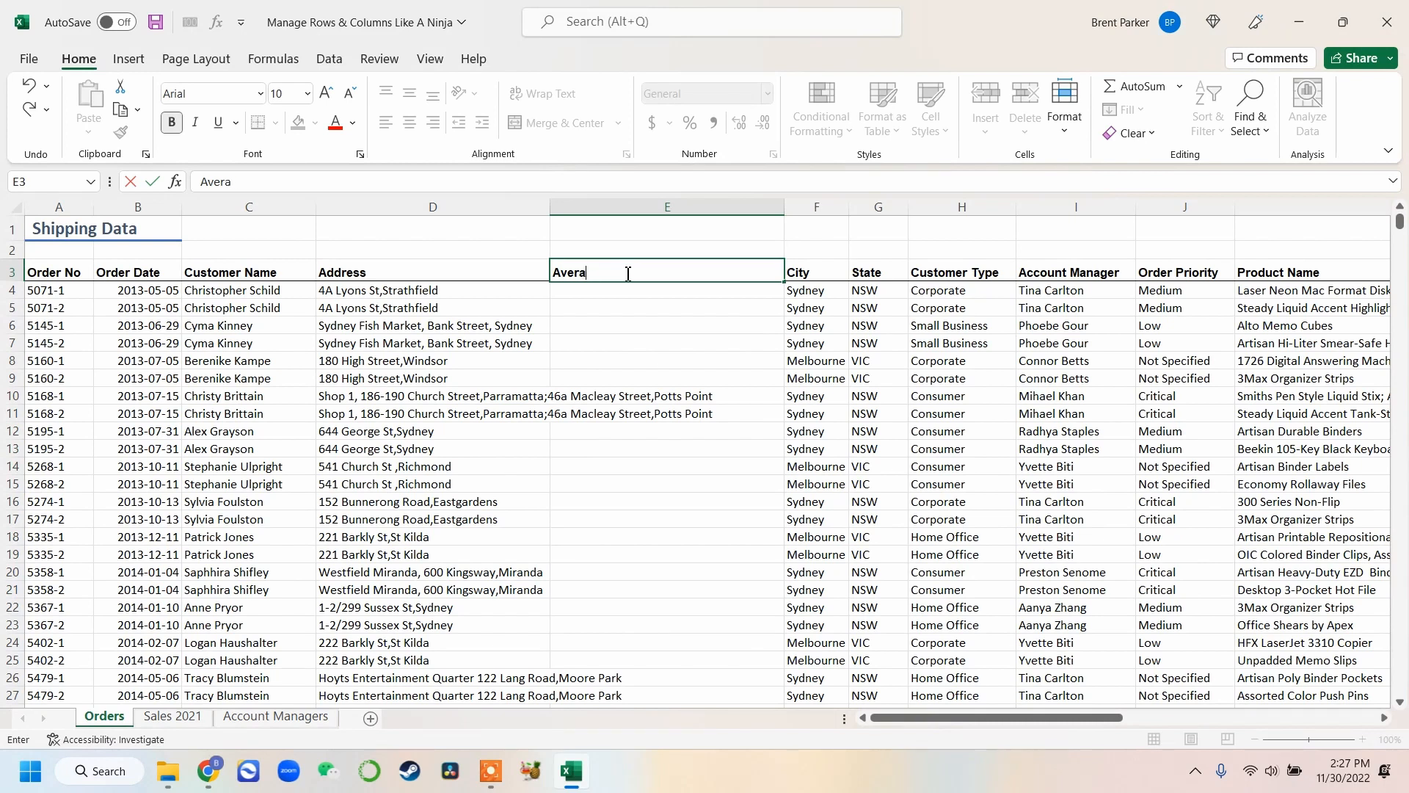
{"action": "key", "text": "Return"}
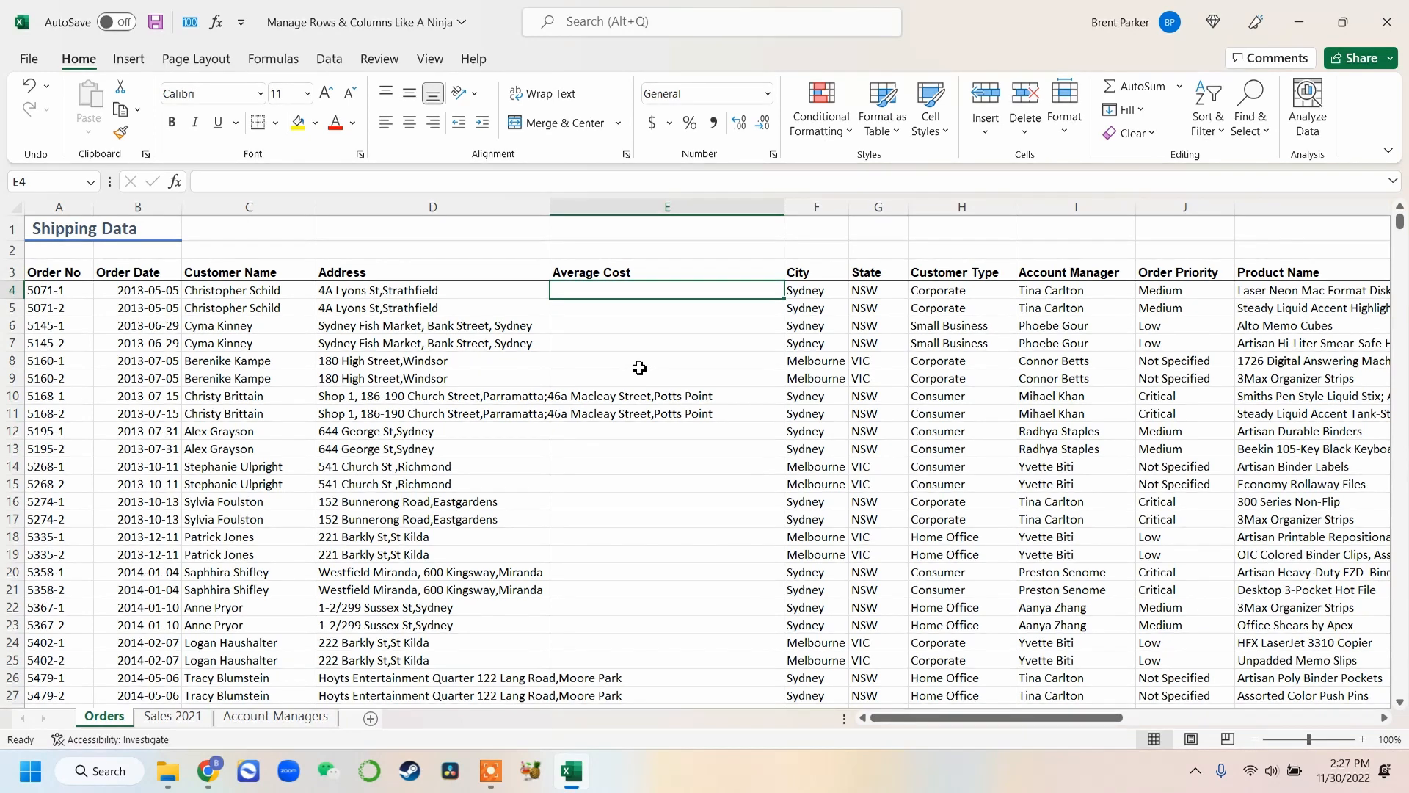
- Enter the formula =X4/R4 in E4 to divide the row's Total by its Order Quantity
{"action": "type", "text": "="}
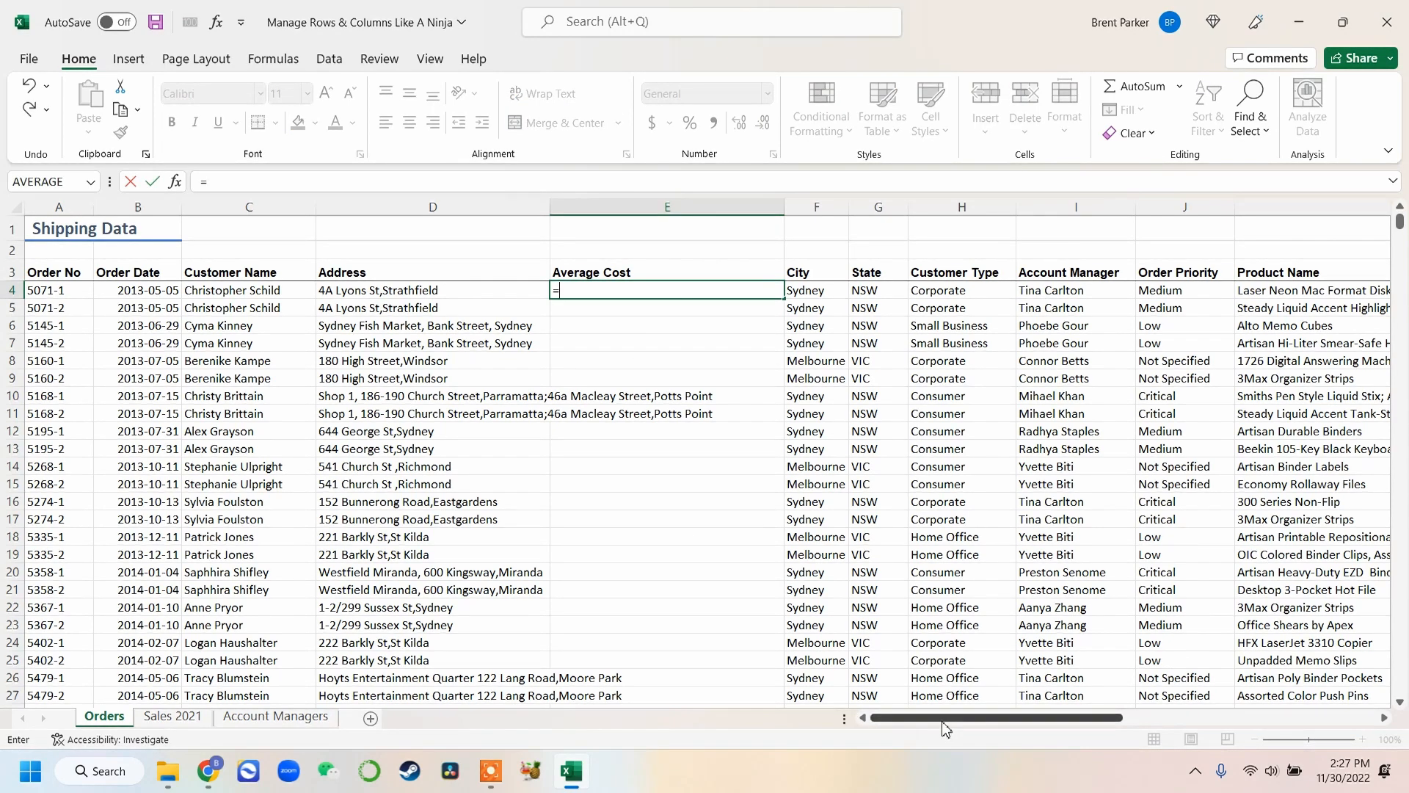
{"action": "left_click_drag", "start_coordinate": [944, 717], "coordinate": [1195, 717]}
{"action": "left_click", "coordinate": [1314, 292]}
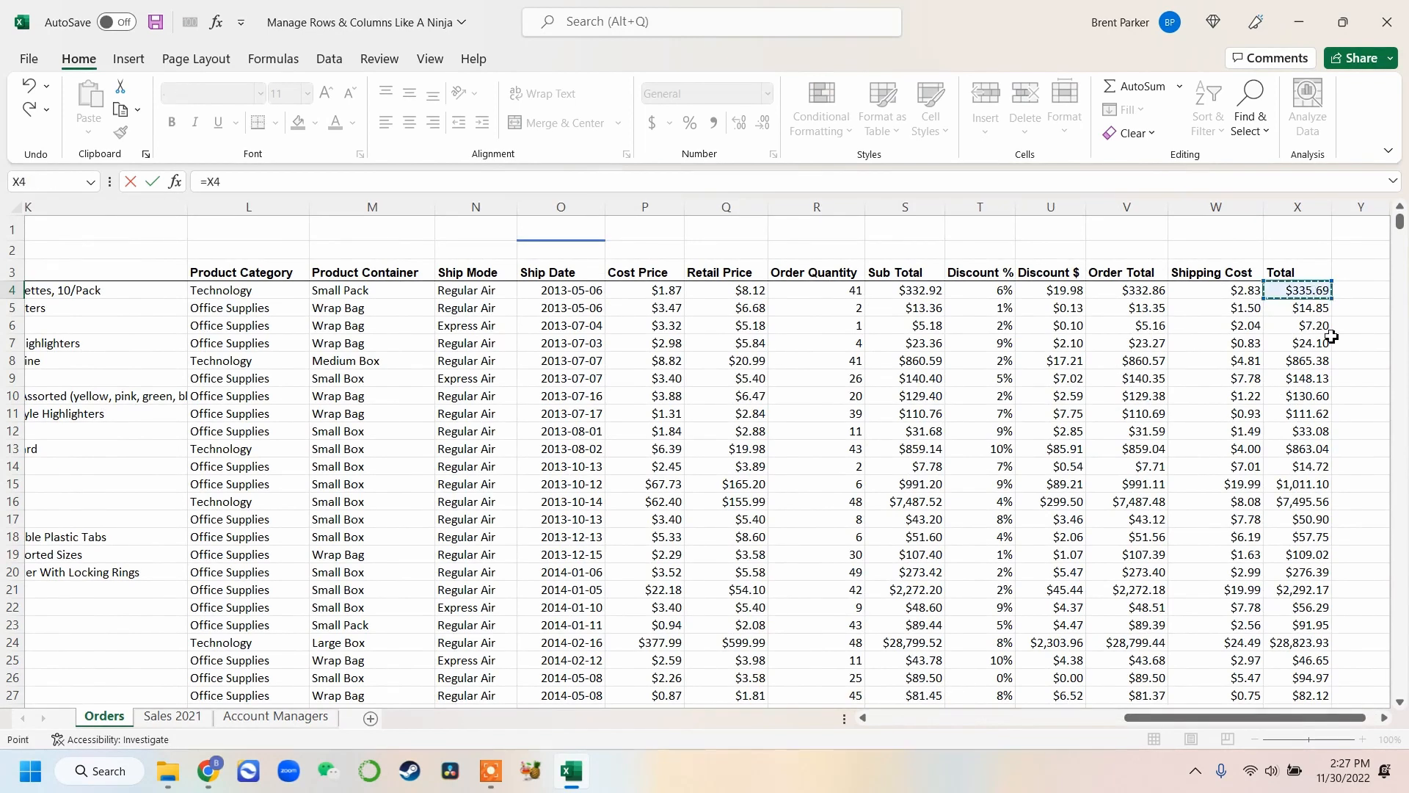
{"action": "left_click_drag", "start_coordinate": [1308, 717], "coordinate": [866, 723]}
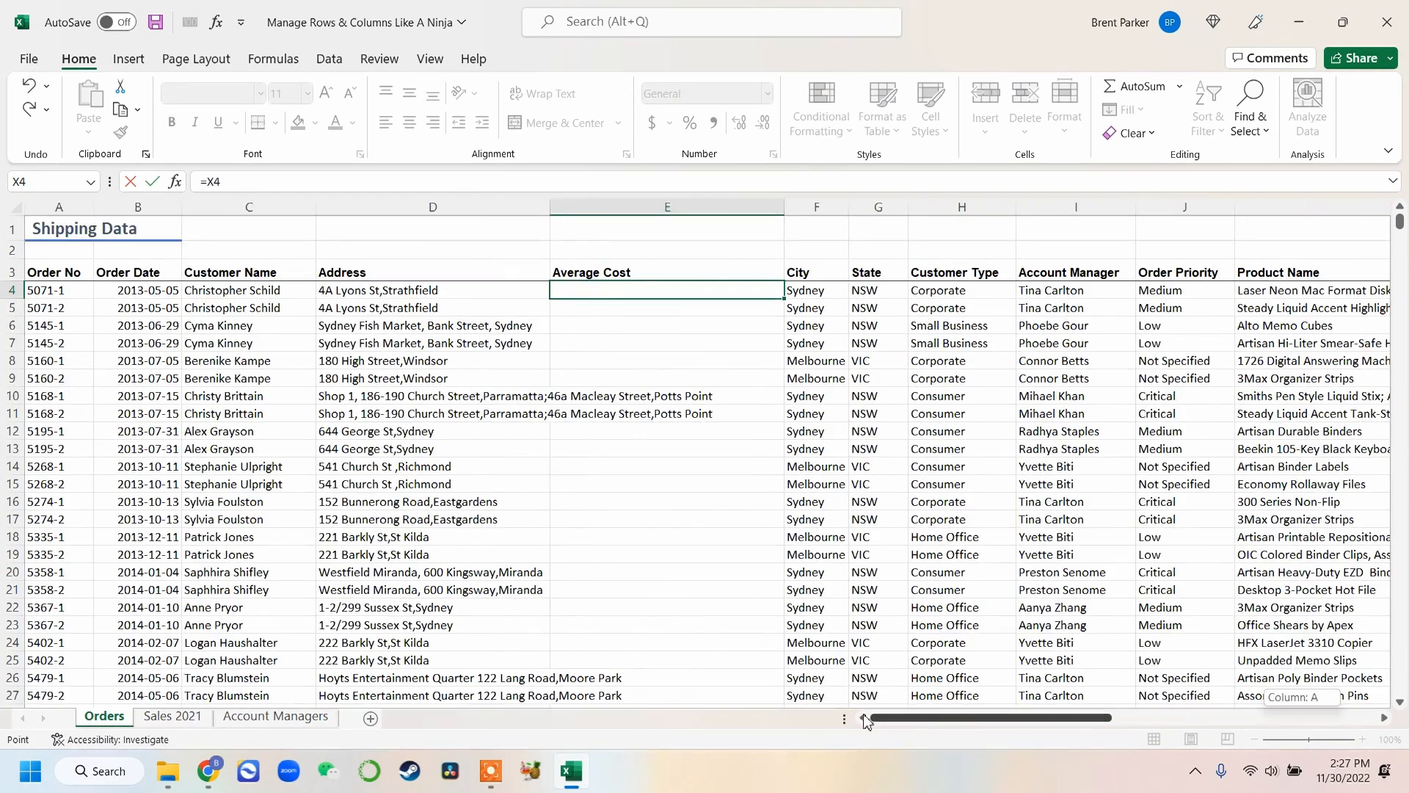
{"action": "left_click", "coordinate": [621, 289]}
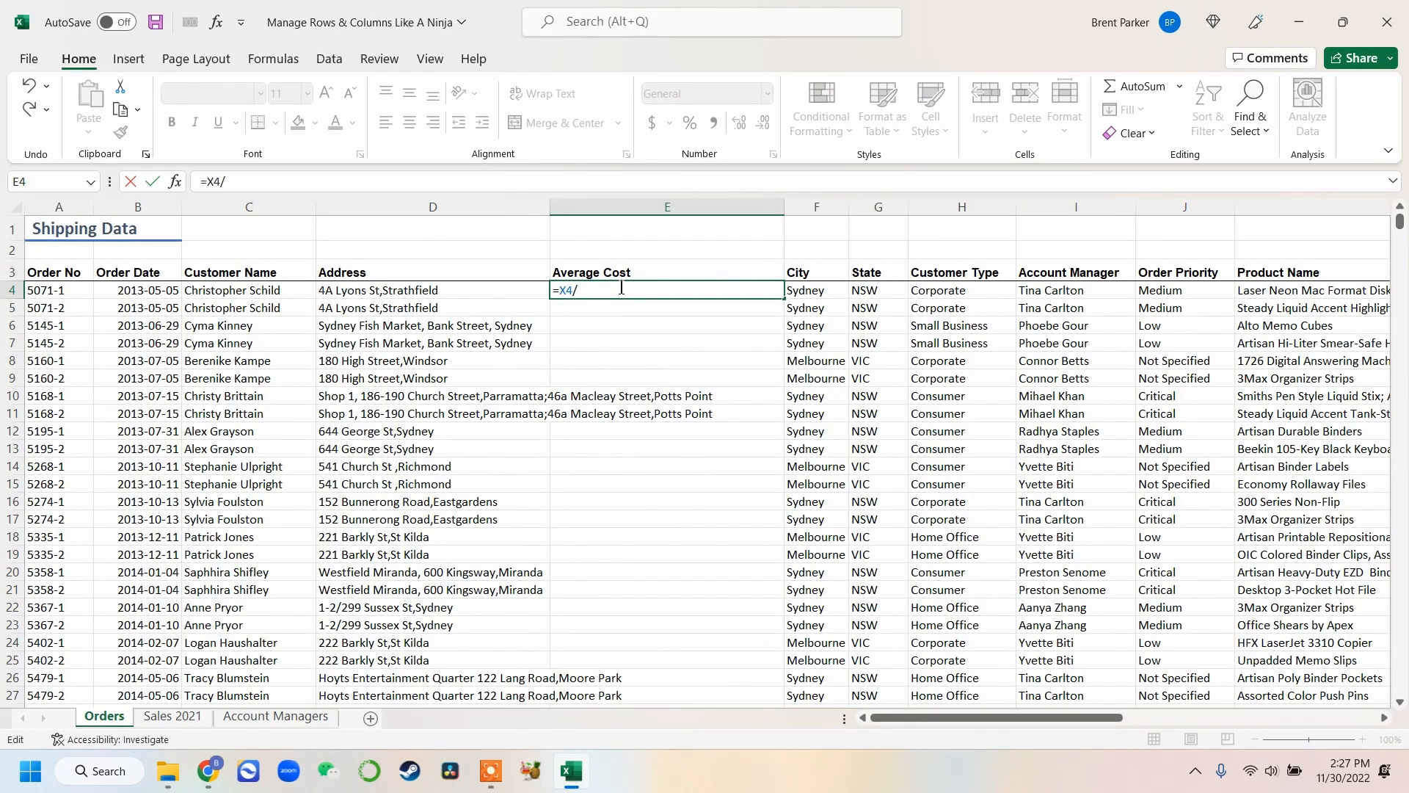
{"action": "type", "text": "/"}
{"action": "left_click_drag", "start_coordinate": [932, 717], "coordinate": [1089, 711]}
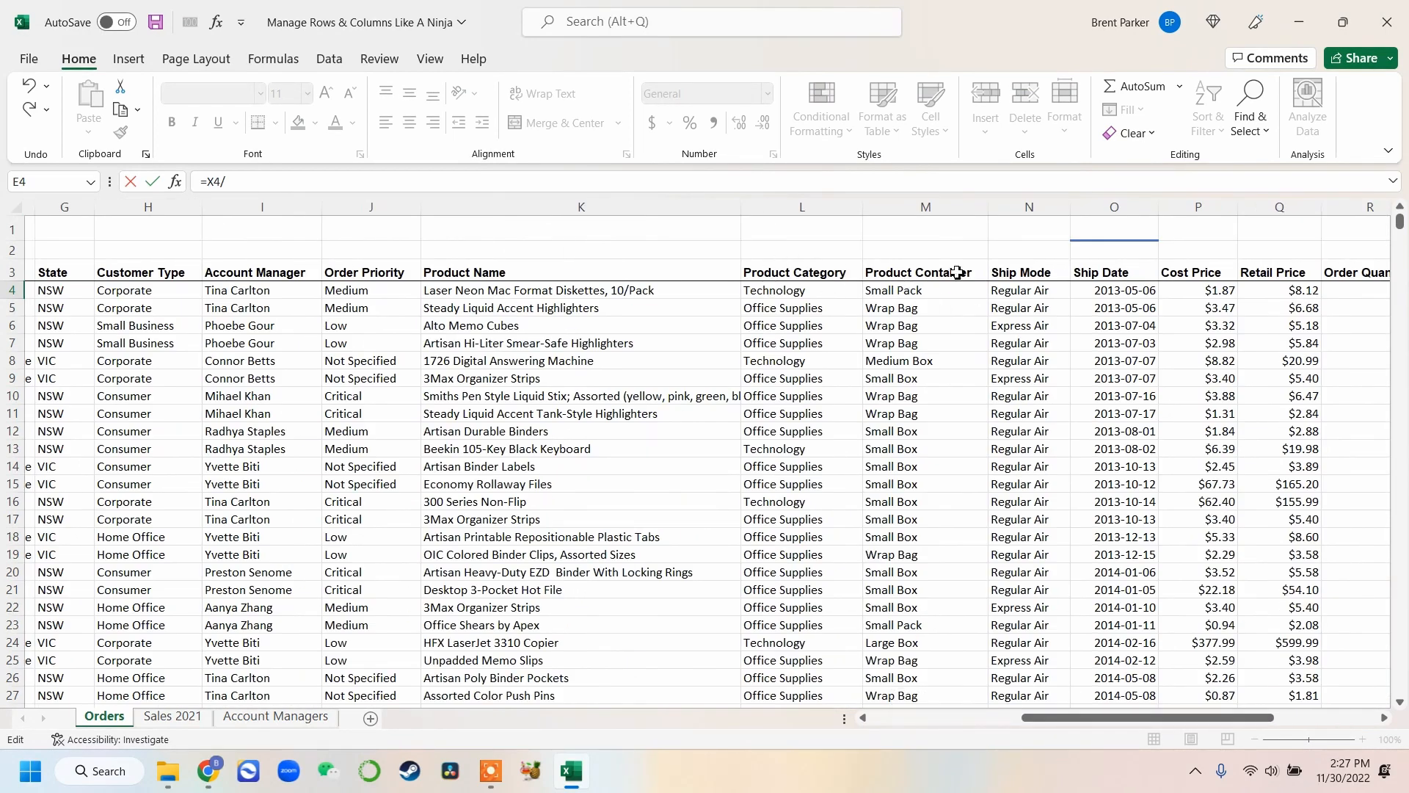
{"action": "left_click_drag", "start_coordinate": [1116, 718], "coordinate": [996, 717]}
{"action": "left_click", "coordinate": [1029, 290]}
{"action": "left_click", "coordinate": [658, 287]}
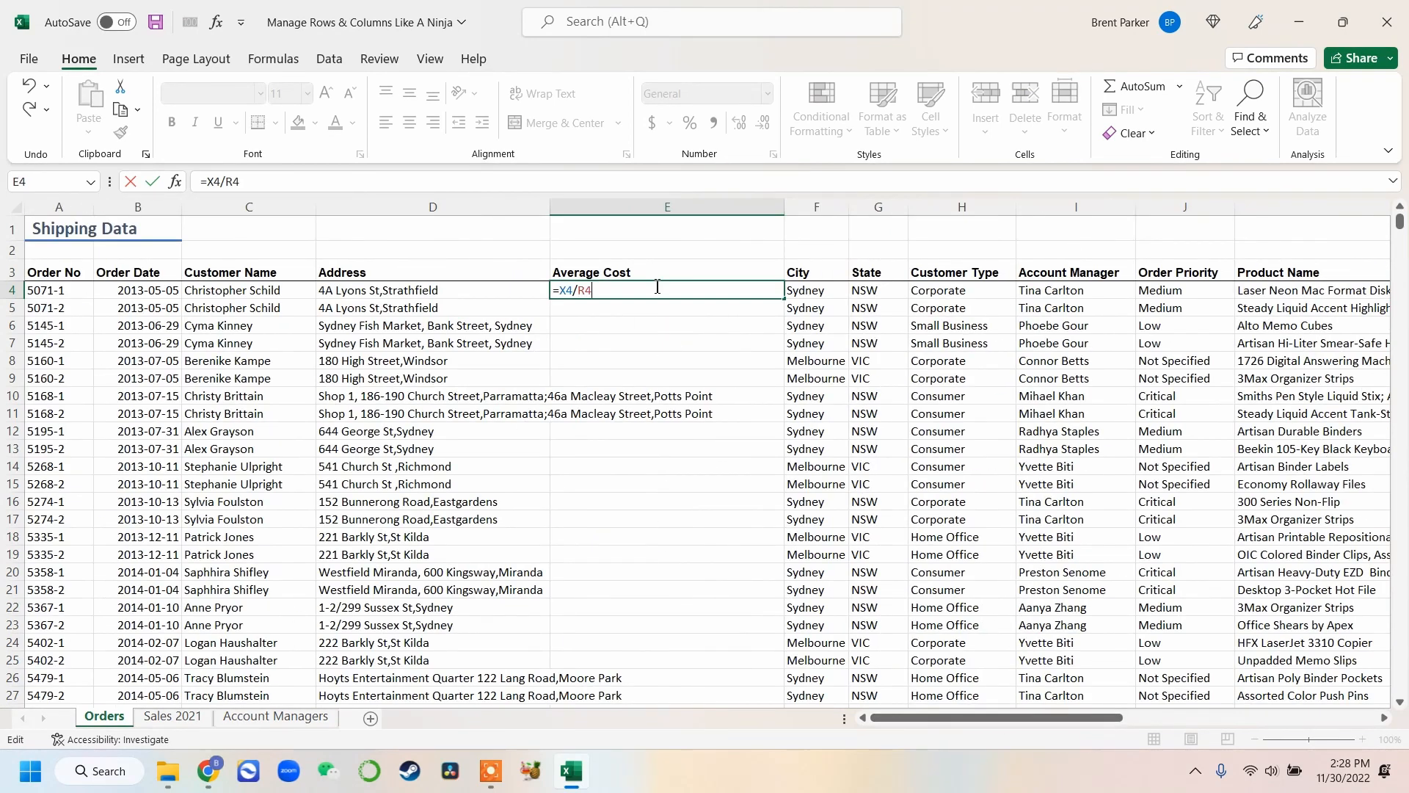
{"action": "key", "text": "Return"}
- Fill the E4 formula down the Average Cost column to the last data row
{"action": "left_click", "coordinate": [774, 291]}
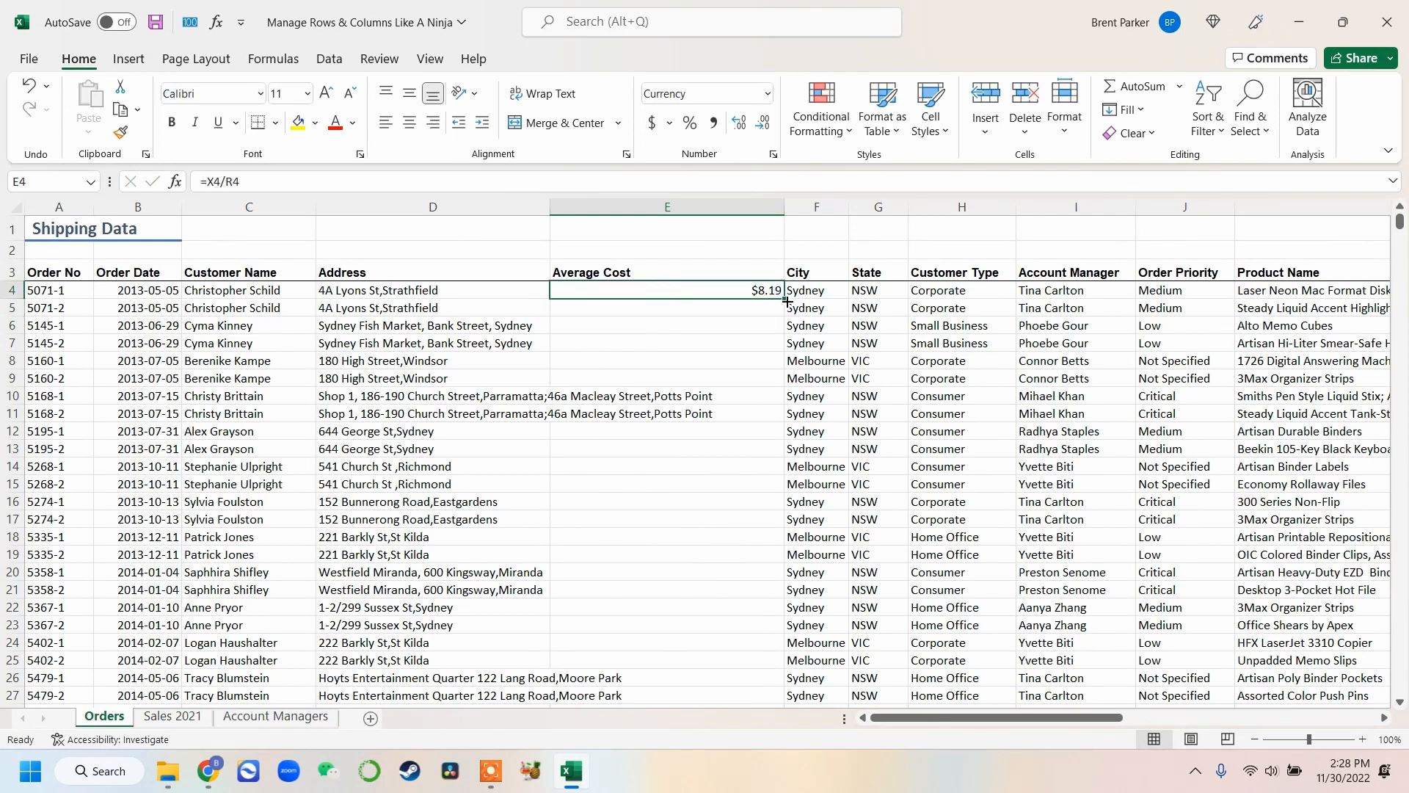
{"action": "double_click", "coordinate": [786, 300]}
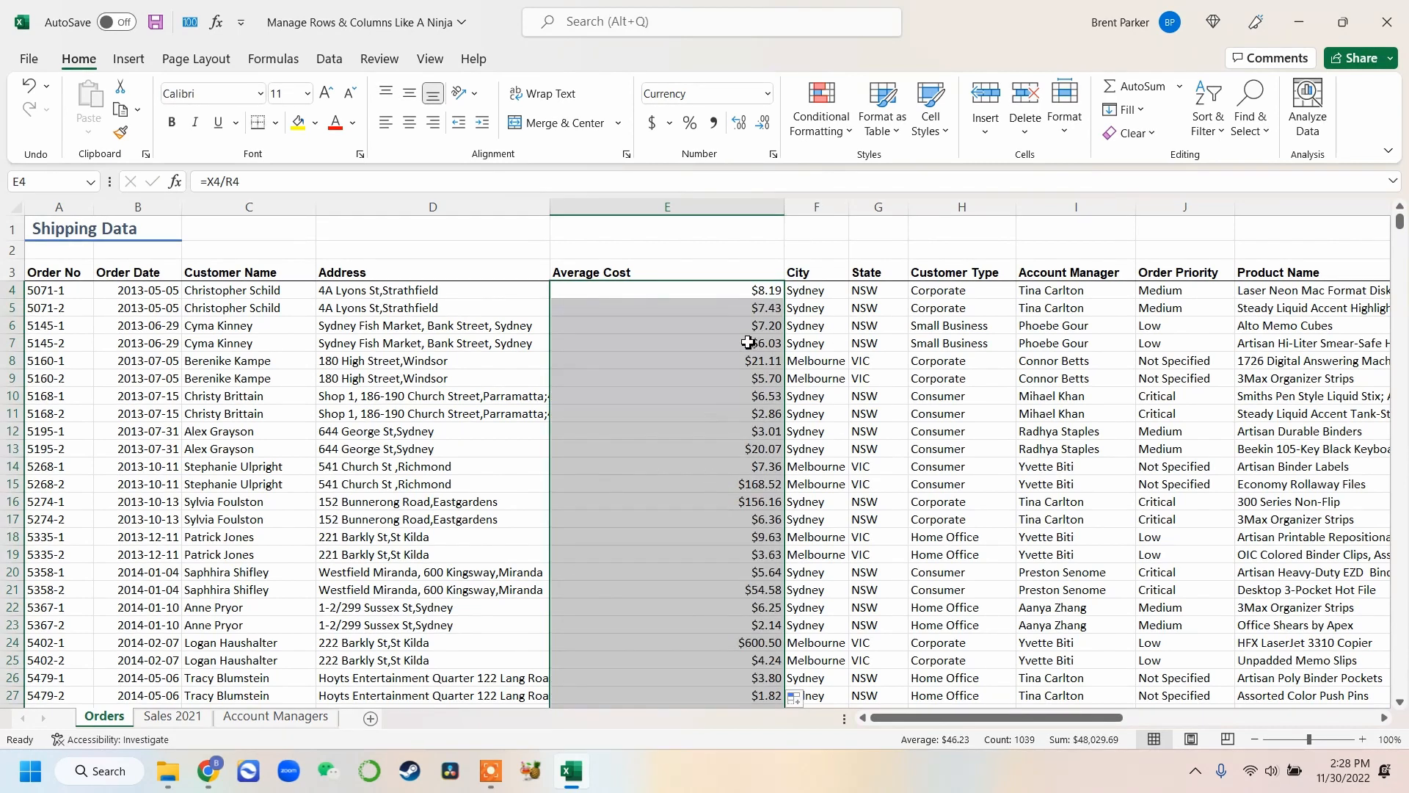
{"action": "left_click", "coordinate": [746, 308]}
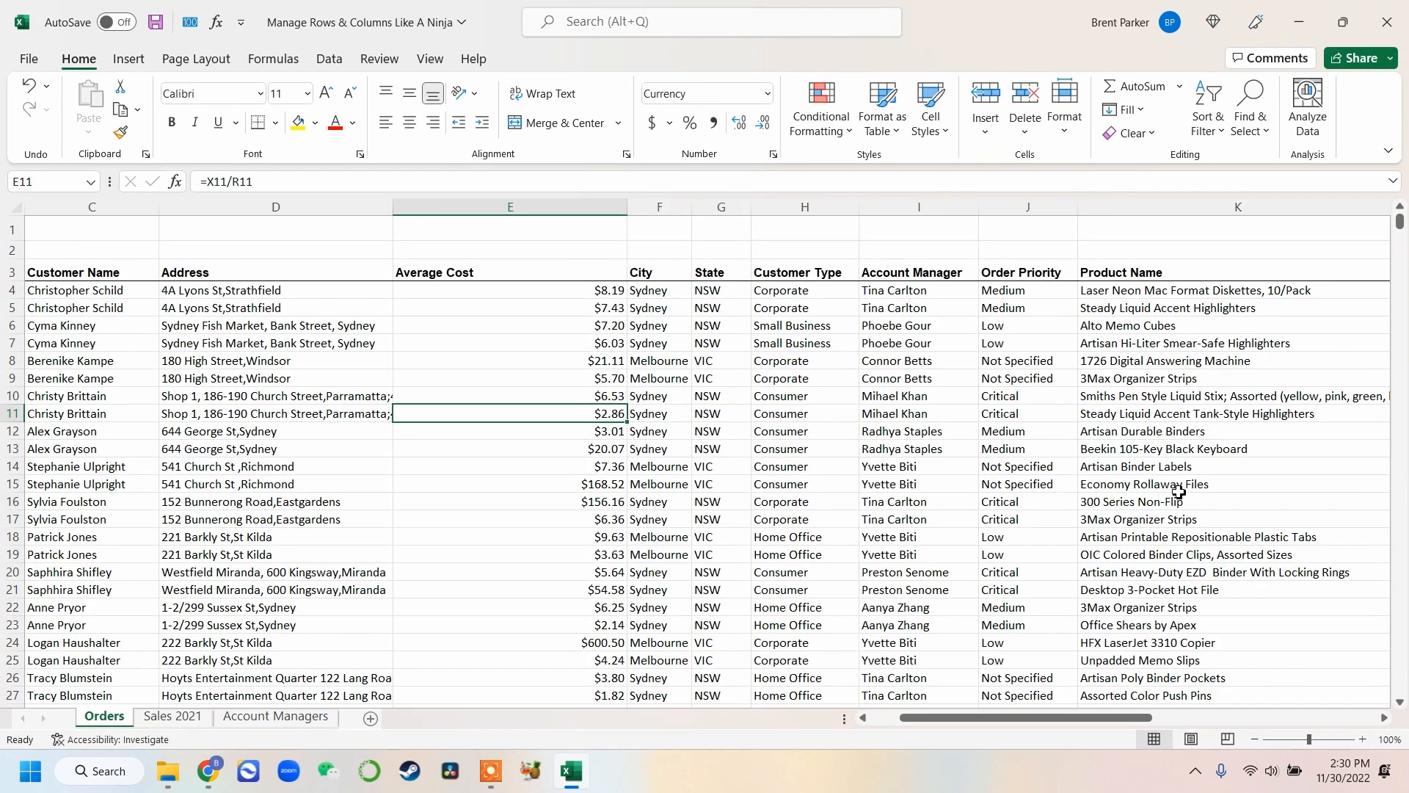
- Select columns F through X, from City to Total, and hide them
{"action": "left_click_drag", "start_coordinate": [987, 717], "coordinate": [917, 743]}
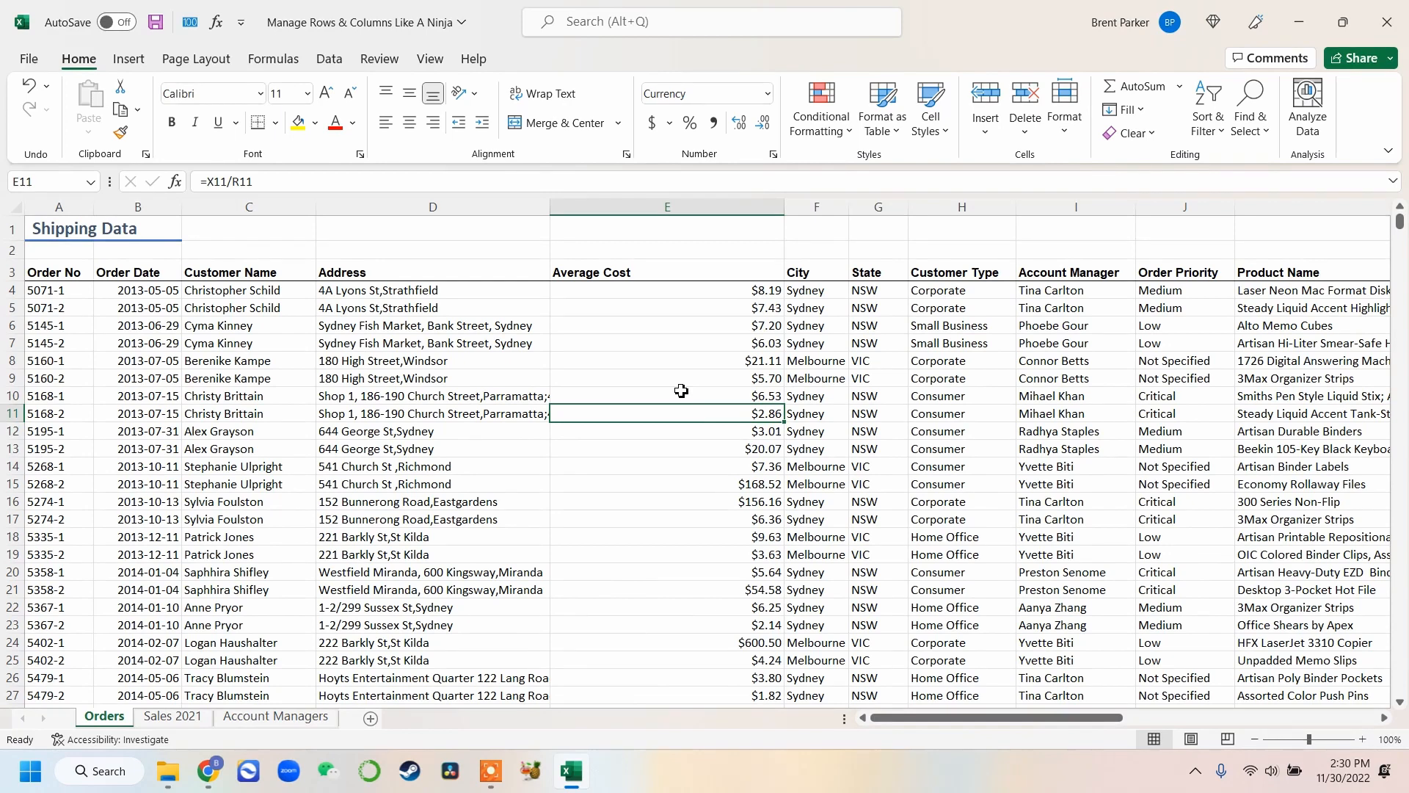
{"action": "mouse_move", "coordinate": [980, 719]}
{"action": "left_mouse_down"}
{"action": "mouse_move", "coordinate": [1240, 718]}
{"action": "mouse_move", "coordinate": [954, 718]}
{"action": "left_mouse_up"}
{"action": "left_click", "coordinate": [816, 207]}
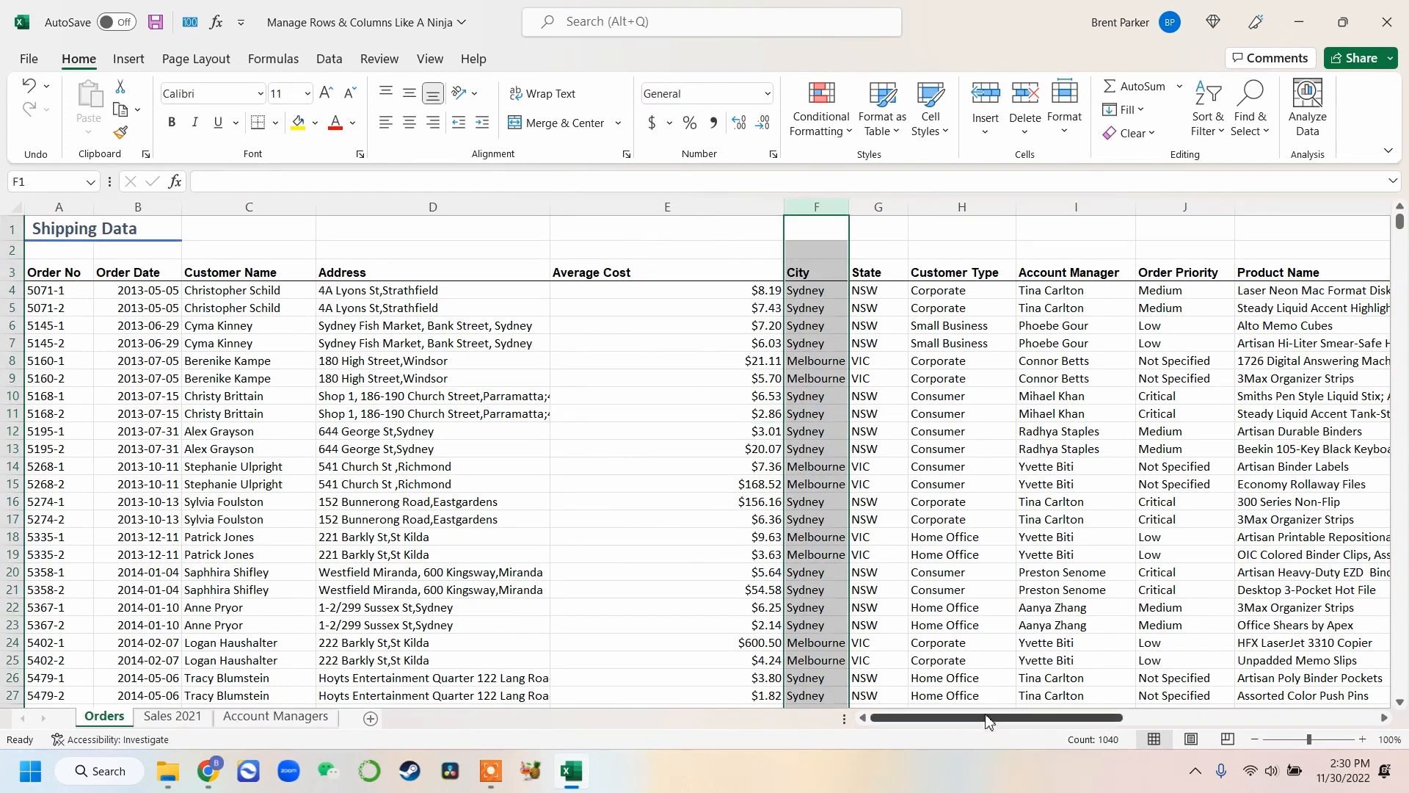
{"action": "left_click_drag", "start_coordinate": [822, 207], "coordinate": [878, 207]}
{"action": "left_click_drag", "start_coordinate": [958, 225], "coordinate": [1152, 268]}
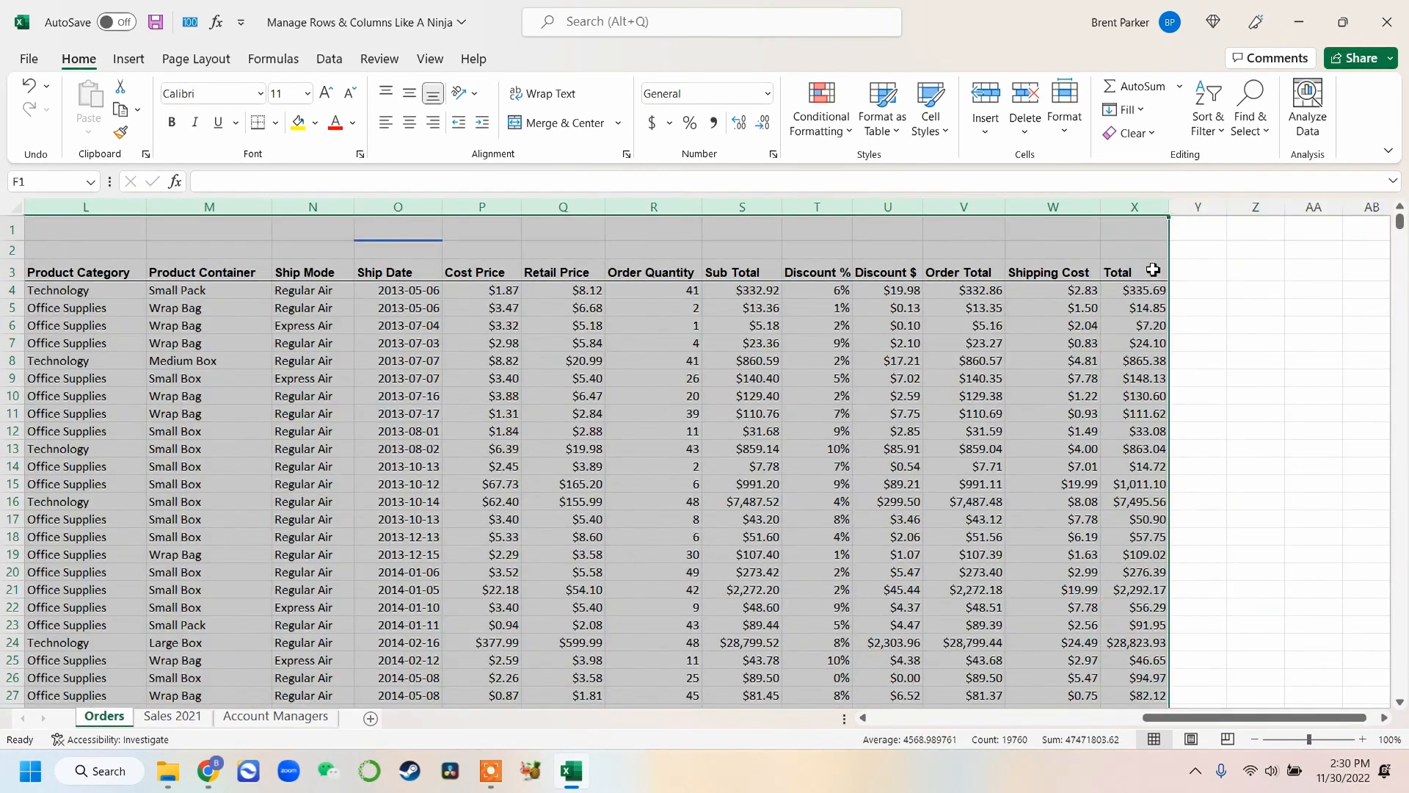
{"action": "right_click", "coordinate": [1136, 208]}
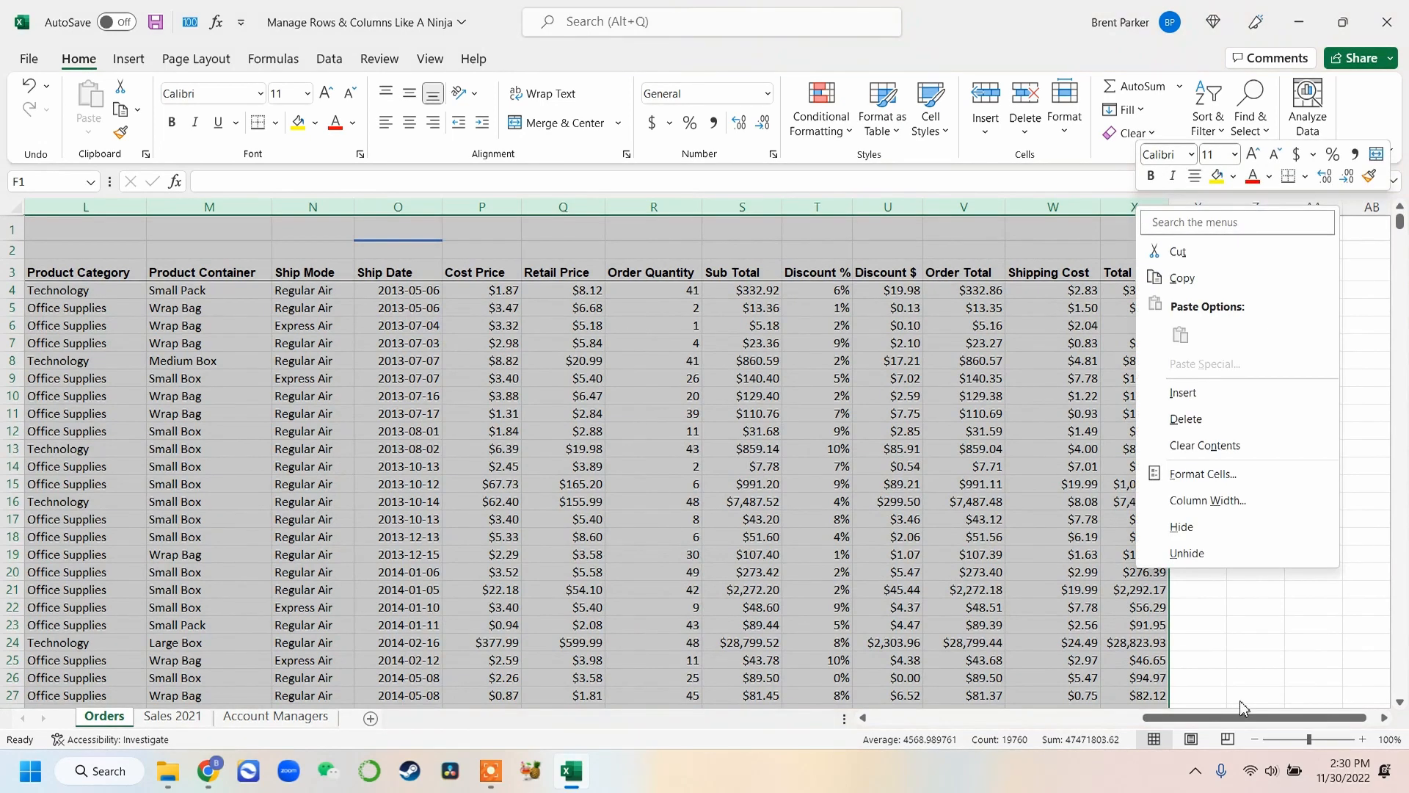
{"action": "left_click", "coordinate": [1191, 527]}
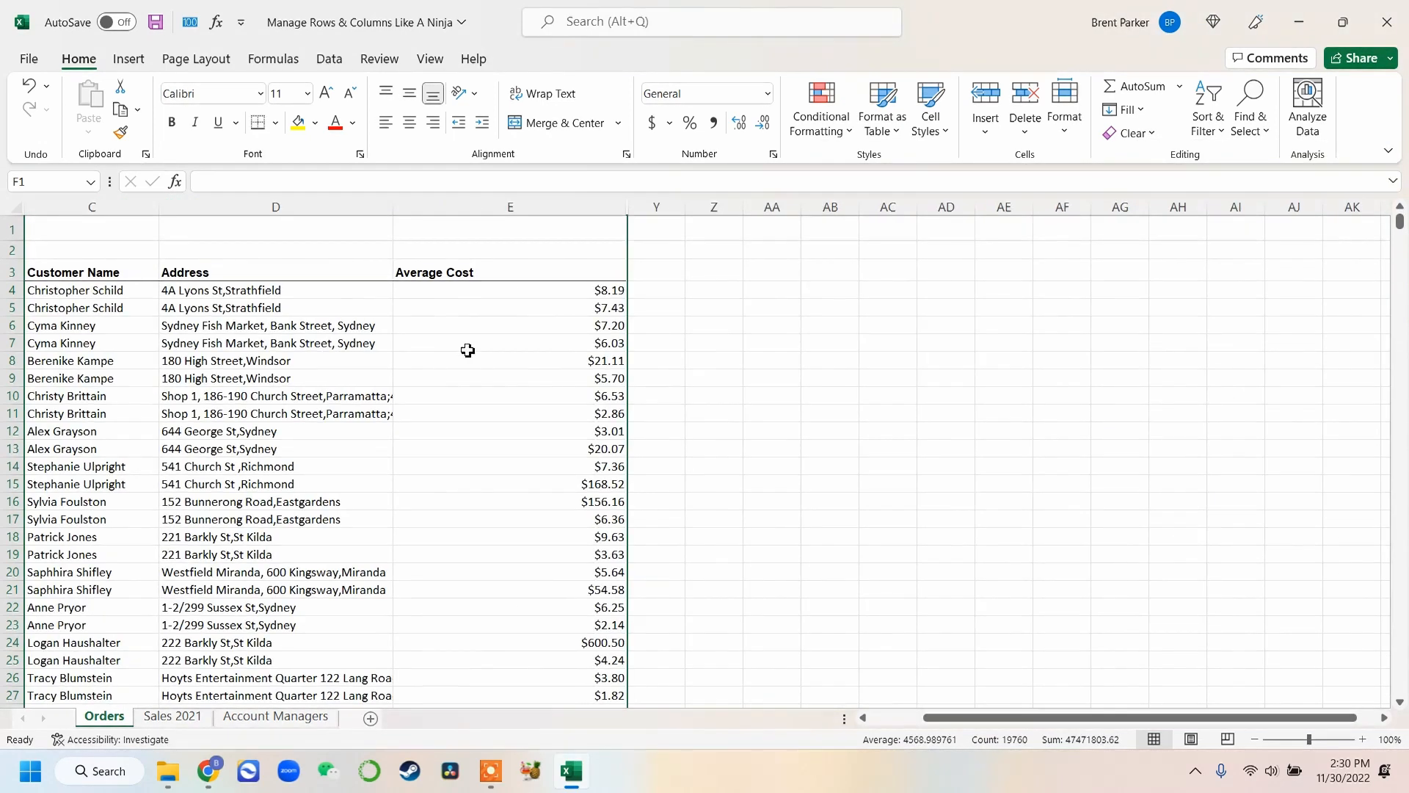
- Look through the rows of the remaining Customer Name, Address and Average Cost columns
{"action": "left_click", "coordinate": [80, 293]}
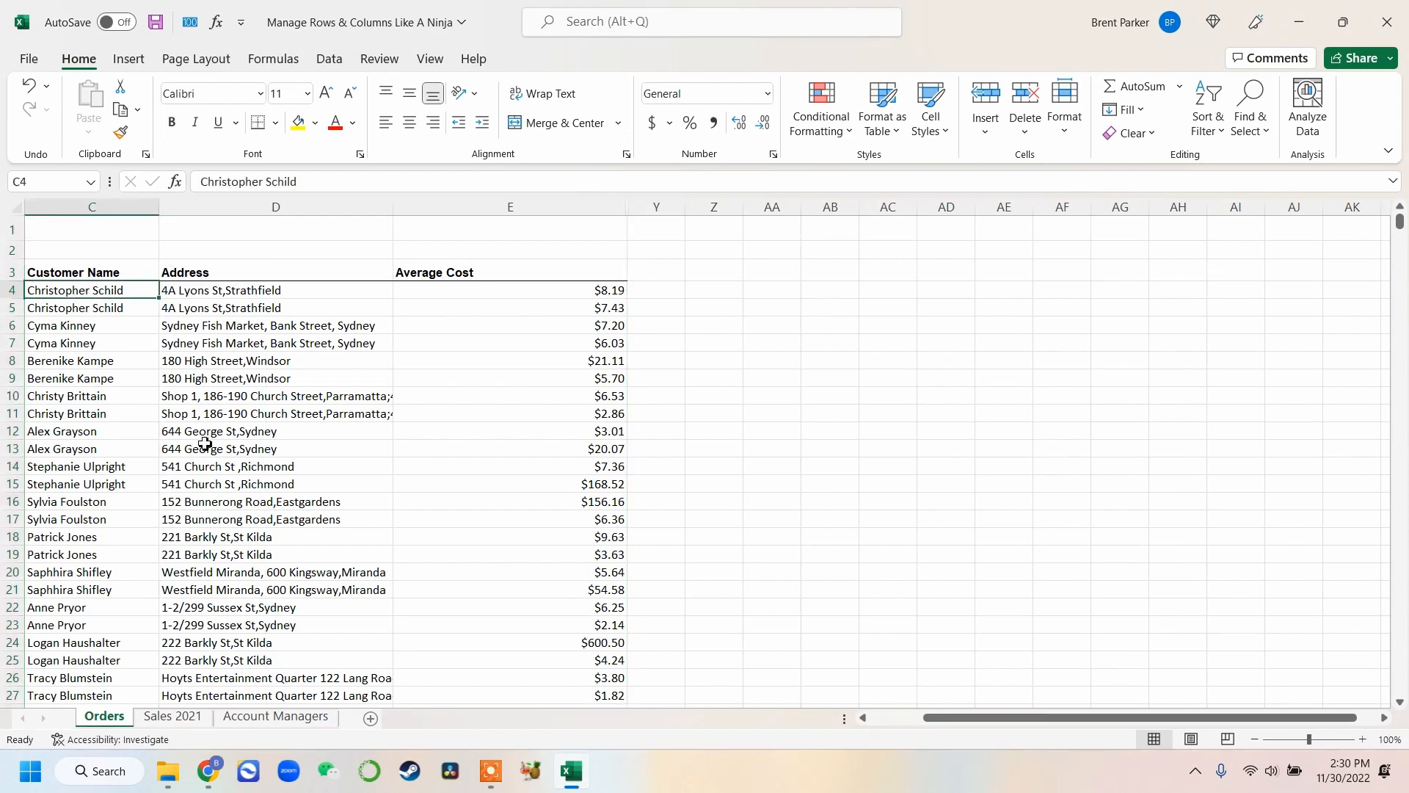
{"action": "left_click", "coordinate": [283, 309]}
{"action": "left_click", "coordinate": [553, 339]}
{"action": "scroll", "coordinate": [493, 567], "scroll_direction": "down", "scroll_amount": 2}
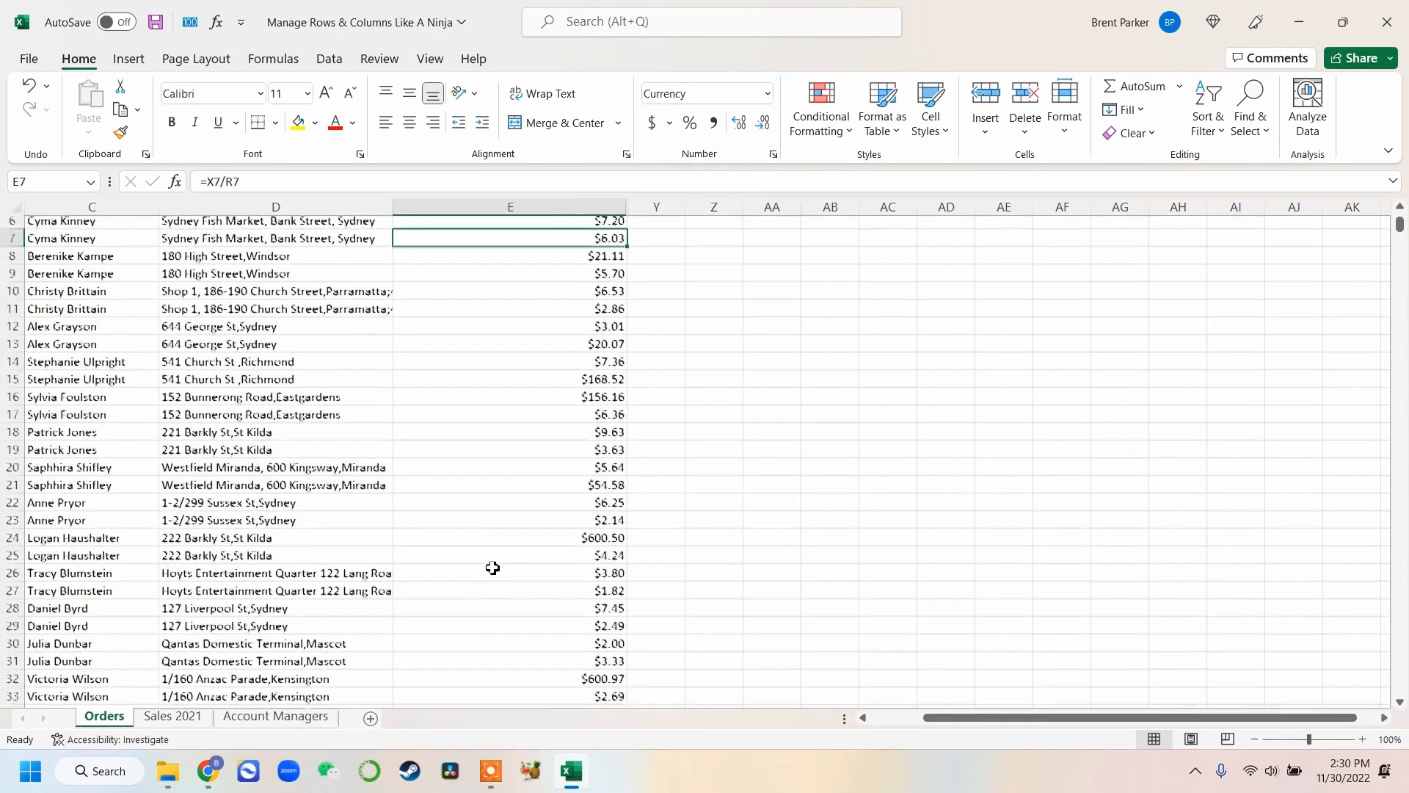
{"action": "scroll", "coordinate": [493, 567], "scroll_direction": "down", "scroll_amount": 6}
{"action": "scroll", "coordinate": [493, 567], "scroll_direction": "up", "scroll_amount": 8}
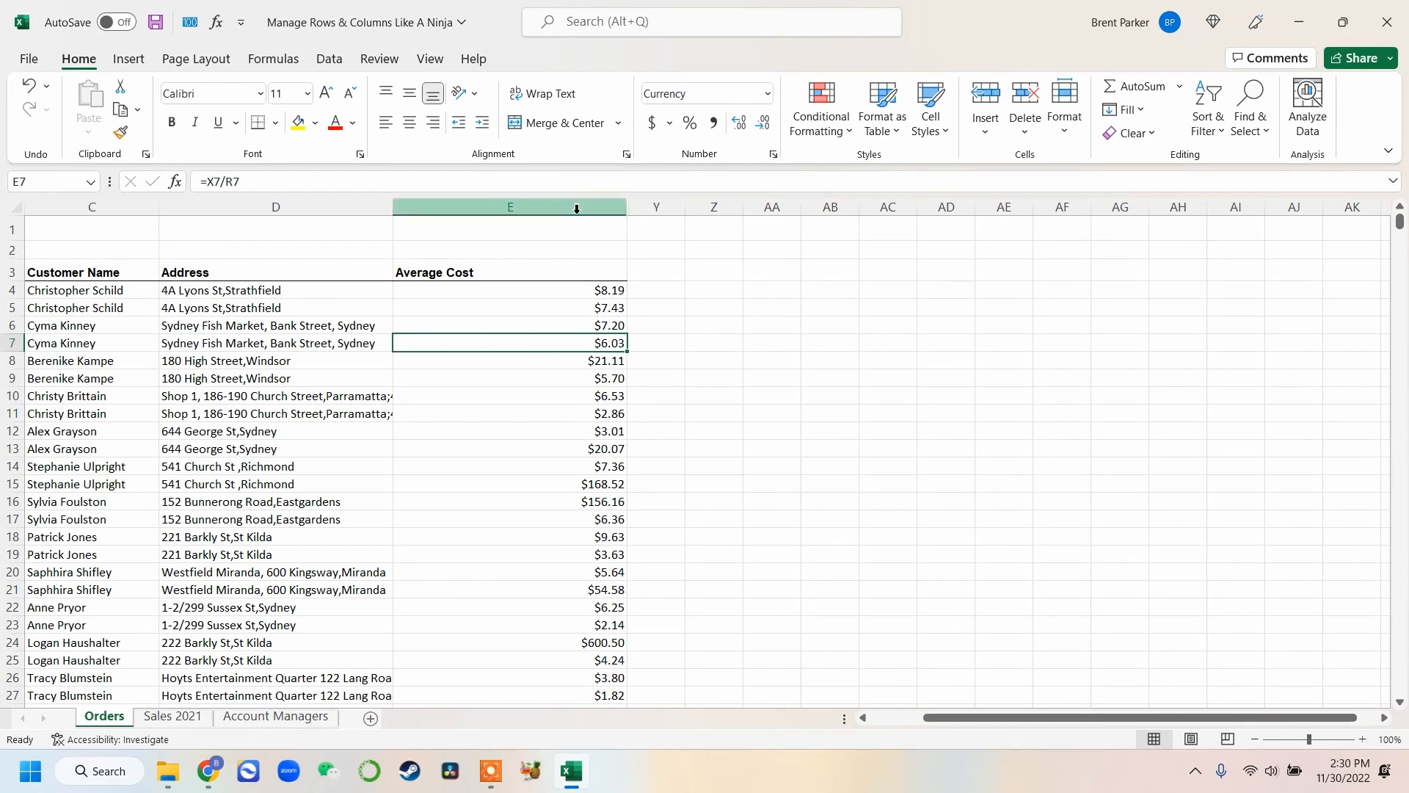
- Select from column E across to column Y, unhide the columns between them, and deselect the range
{"action": "left_click_drag", "start_coordinate": [577, 209], "coordinate": [670, 202]}
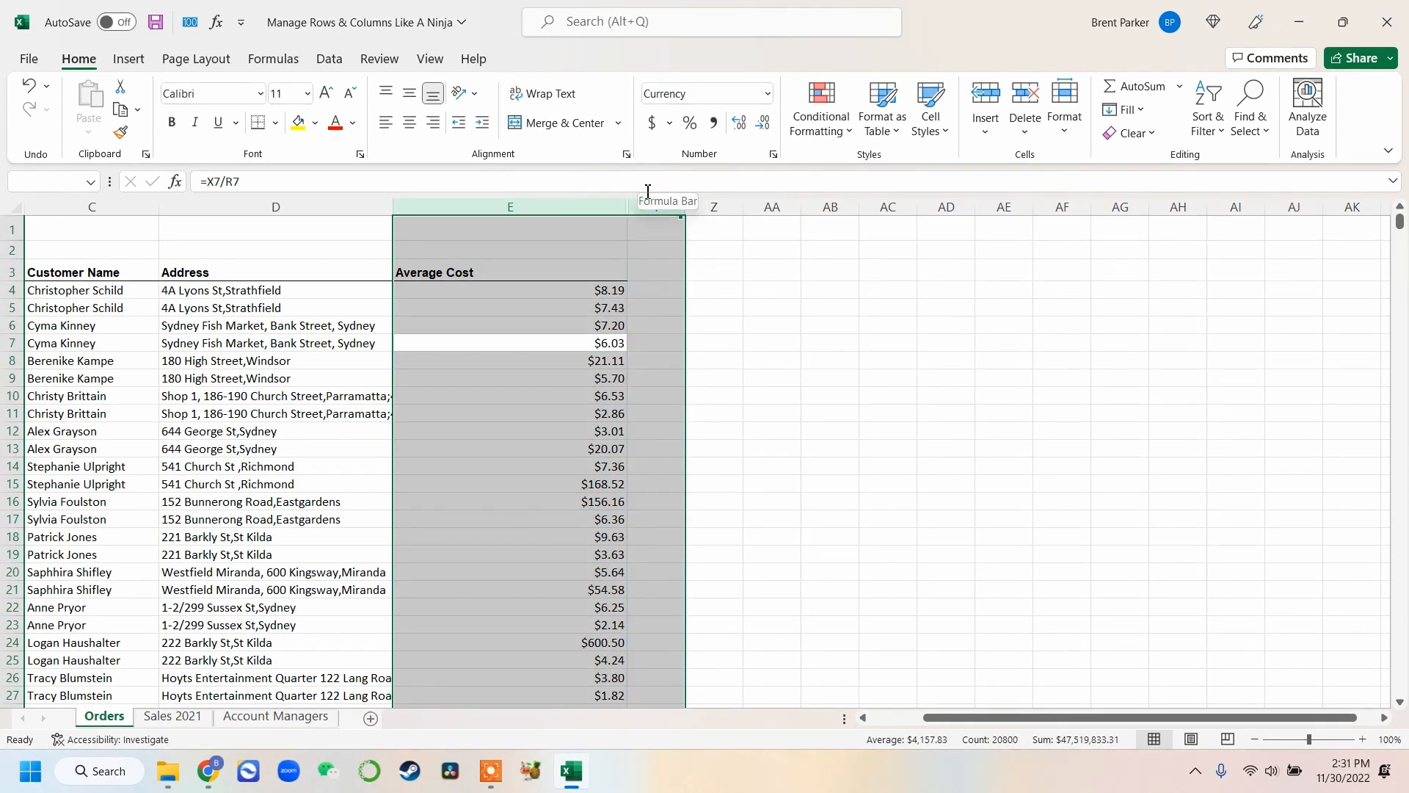
{"action": "right_click", "coordinate": [641, 207]}
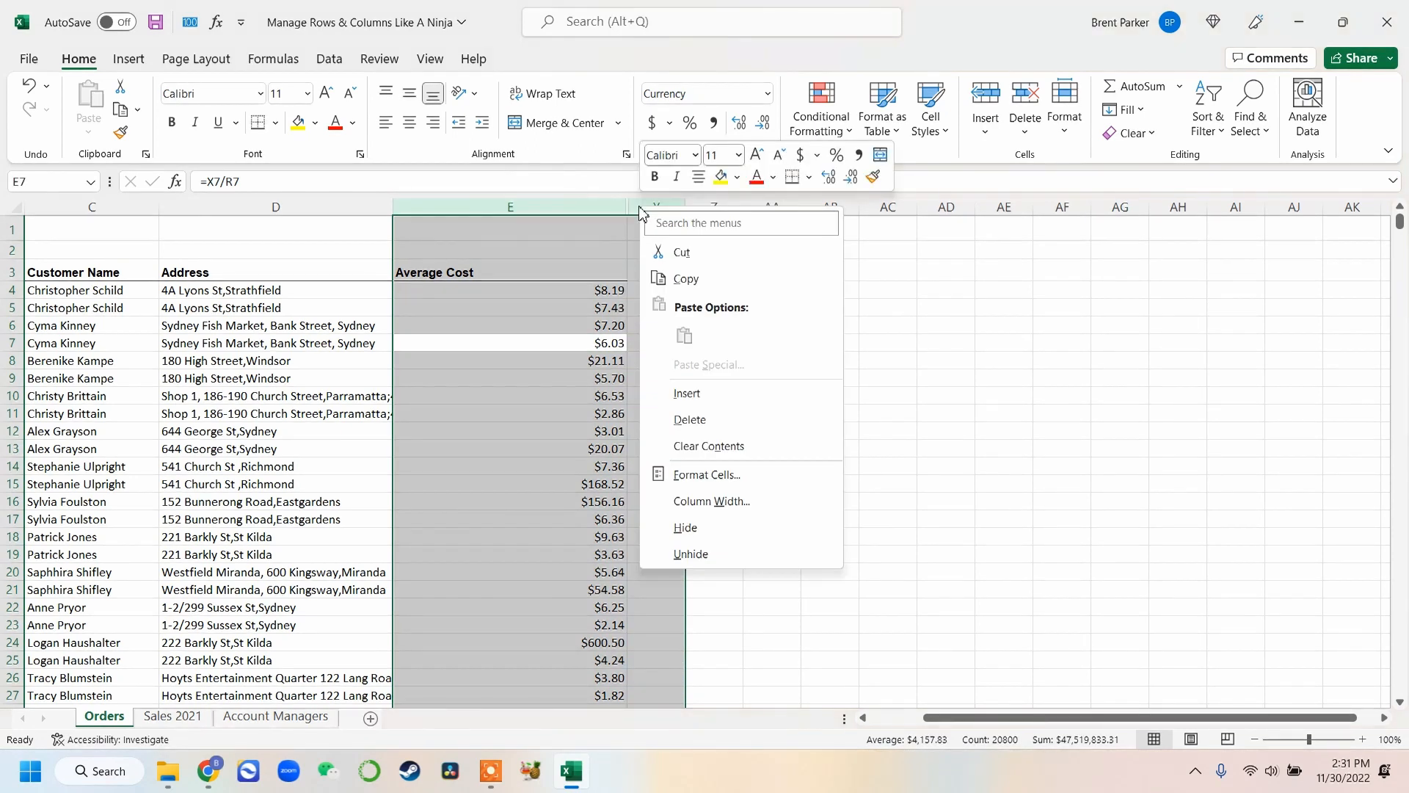
{"action": "left_click", "coordinate": [690, 554]}
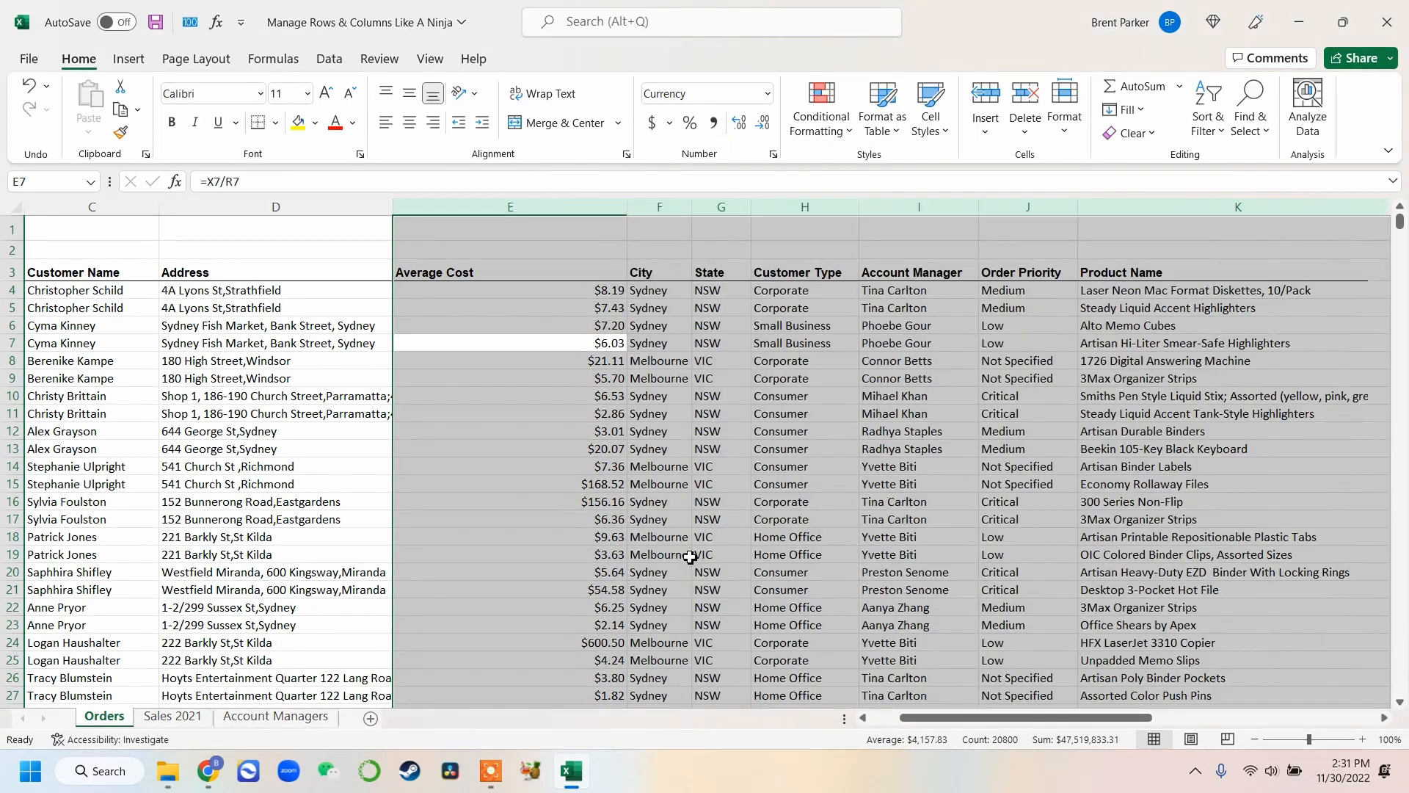
{"action": "left_click", "coordinate": [768, 426]}
{"action": "left_click", "coordinate": [481, 246]}
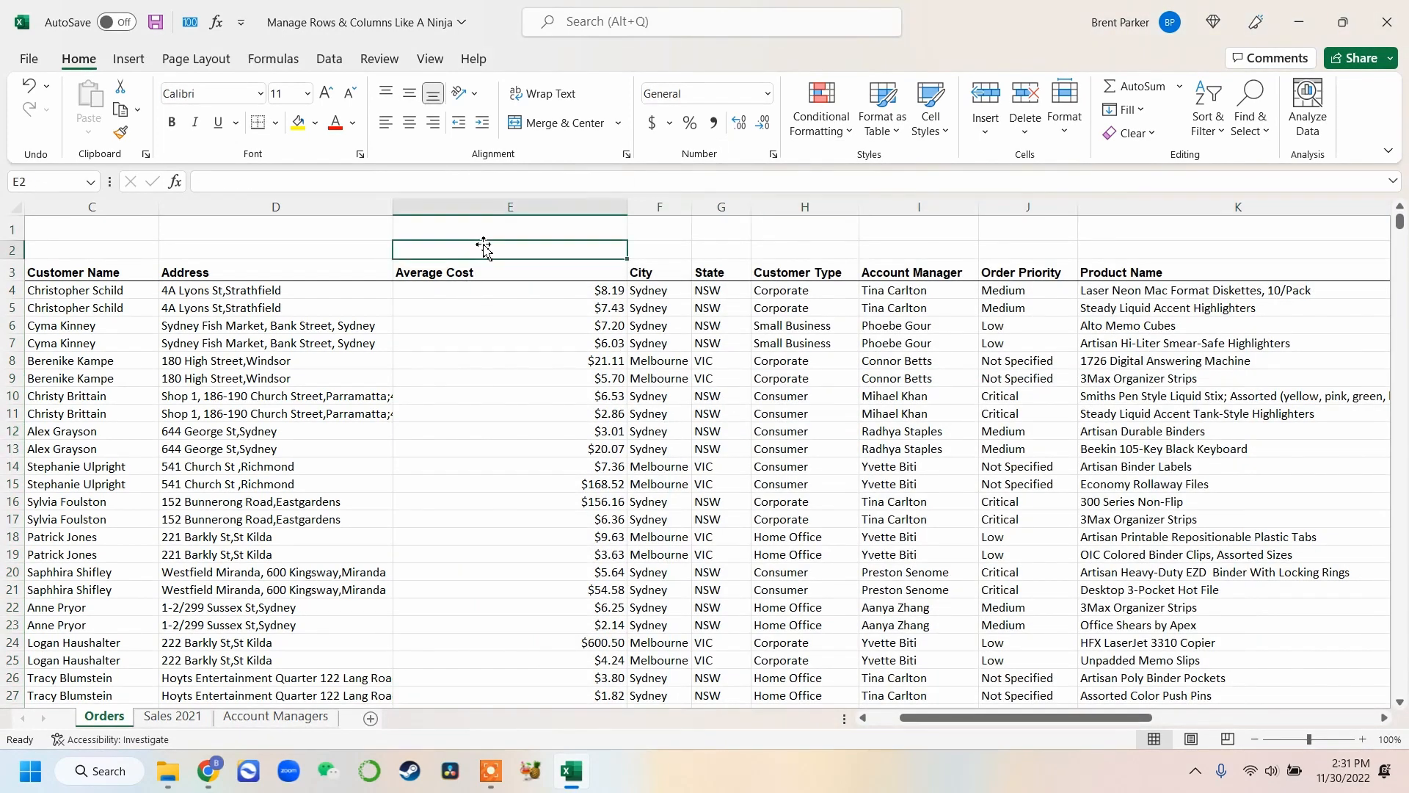